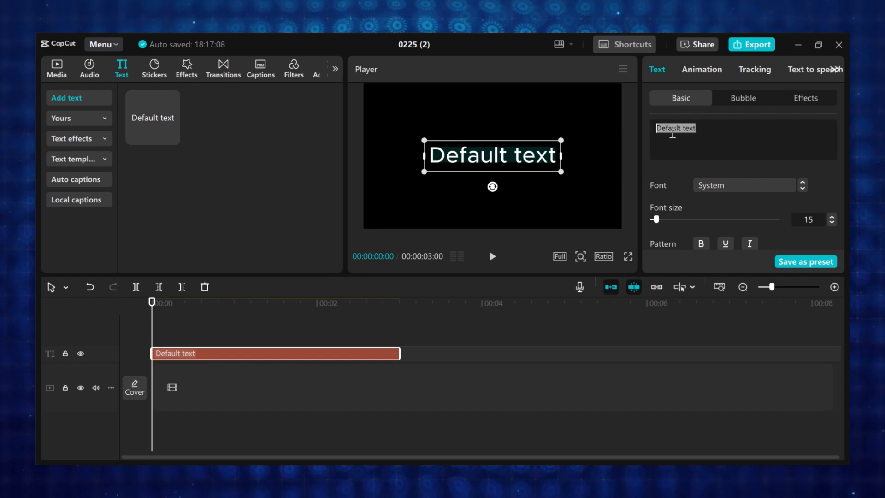
Replace the default text with FUSION FRAMES in the Anton font and scale it to 134%
{"action": "type", "text": "FUSION FRAMES"}
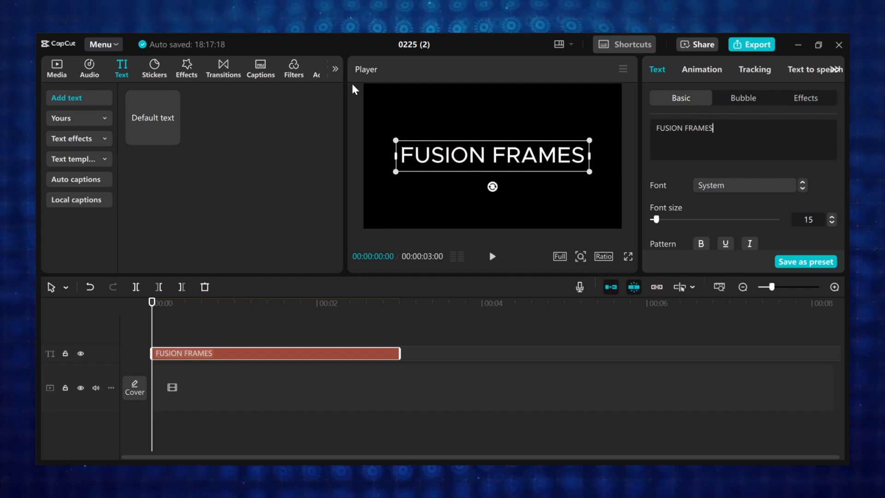
{"action": "left_click", "coordinate": [722, 185]}
{"action": "scroll", "coordinate": [762, 165], "scroll_direction": "up", "scroll_amount": 2}
{"action": "scroll", "coordinate": [784, 254], "scroll_direction": "down", "scroll_amount": 10}
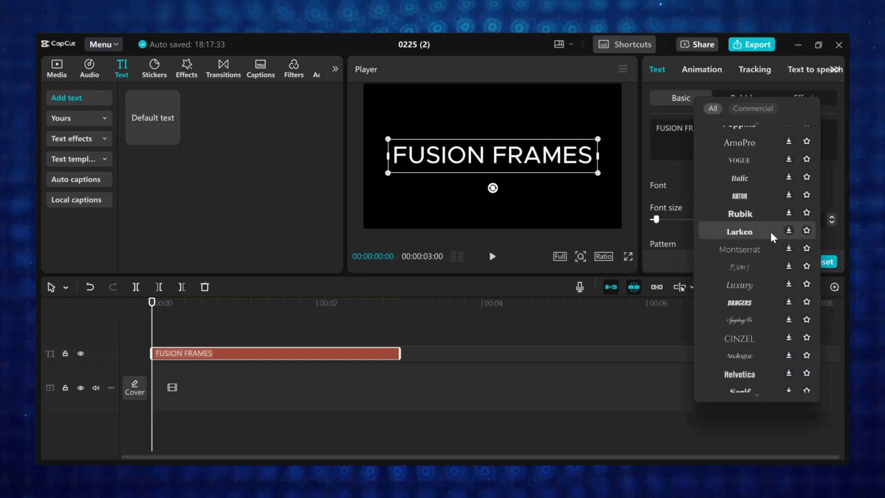
{"action": "left_click", "coordinate": [739, 195]}
{"action": "left_click", "coordinate": [574, 158]}
{"action": "left_click_drag", "start_coordinate": [546, 139], "coordinate": [563, 134]}
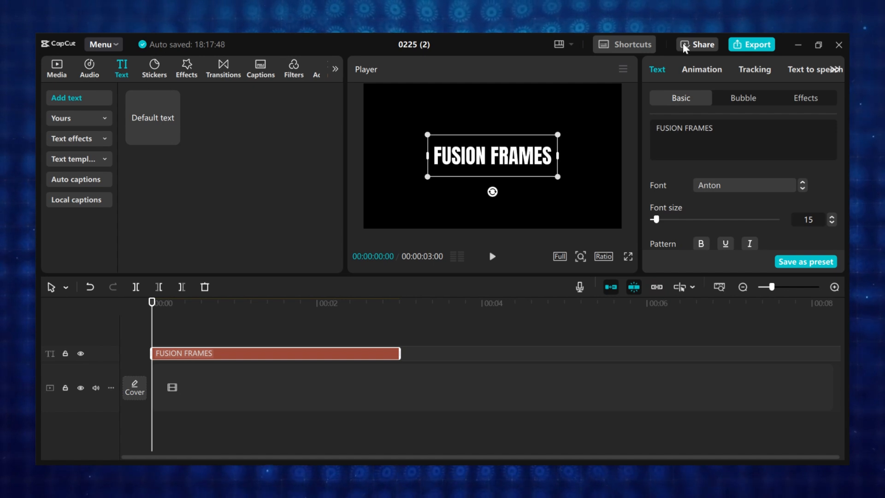
Give the FUSION FRAMES title a Typewriter entrance animation and a Jiggly loop animation
{"action": "left_click", "coordinate": [698, 69]}
{"action": "left_click", "coordinate": [719, 198]}
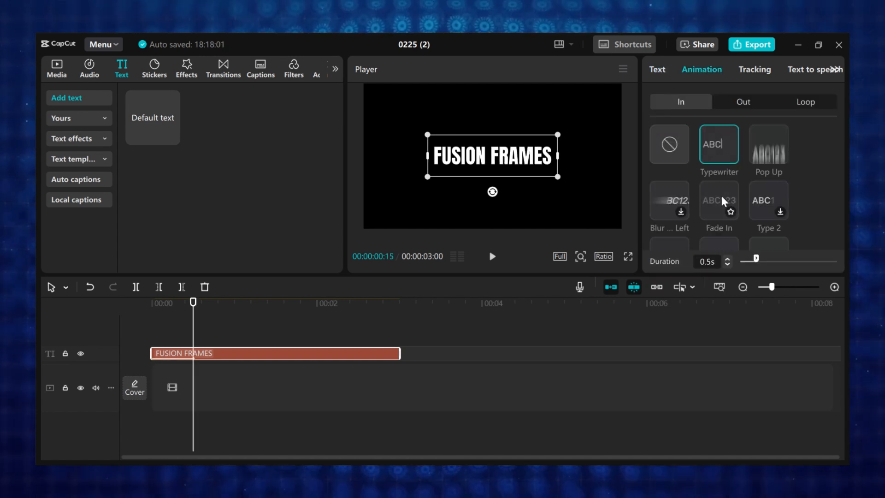
{"action": "left_click", "coordinate": [803, 101]}
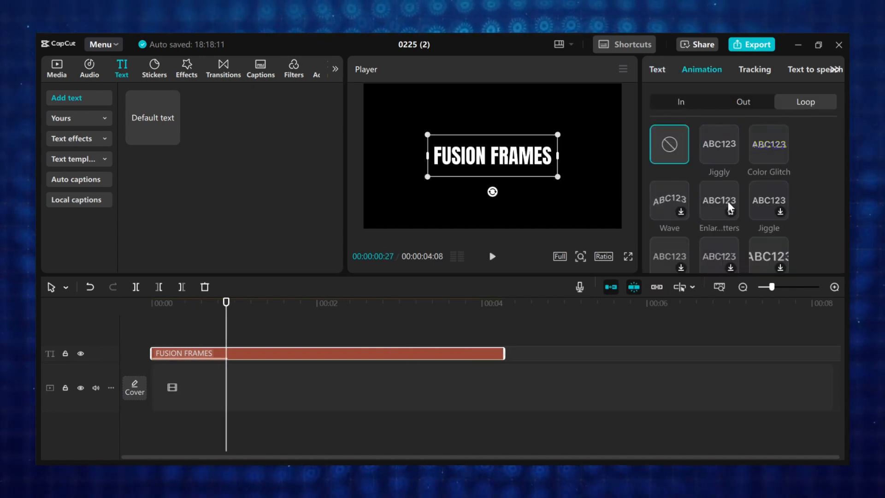
{"action": "left_click", "coordinate": [747, 173]}
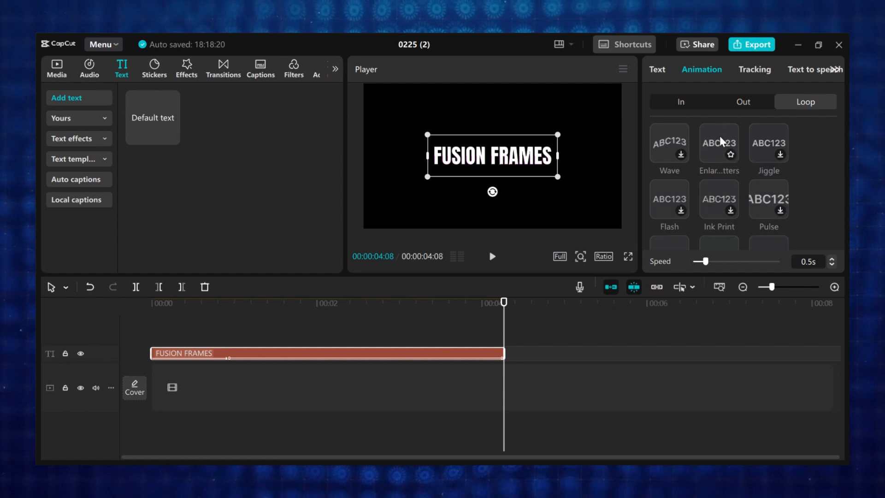
{"action": "left_click", "coordinate": [720, 145]}
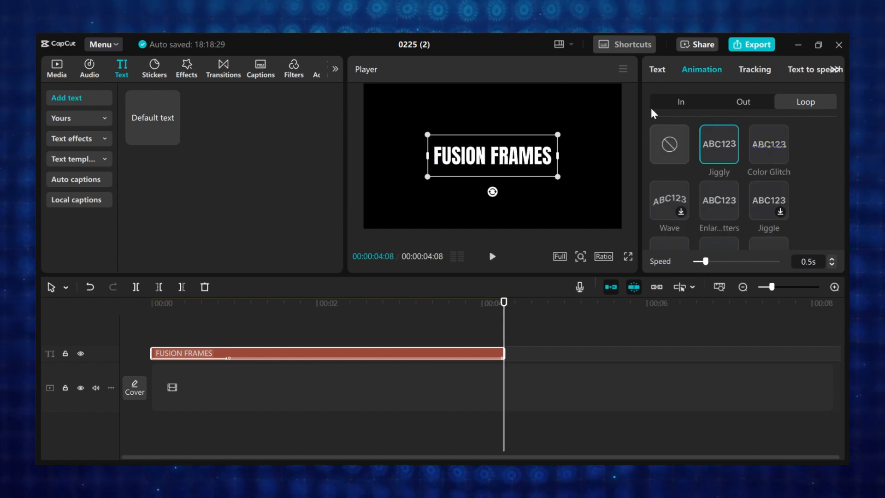
Try another fill colour for the FUSION FRAMES title
{"action": "left_click", "coordinate": [659, 67]}
{"action": "scroll", "coordinate": [713, 205], "scroll_direction": "down", "scroll_amount": 2}
{"action": "left_click", "coordinate": [714, 202]}
{"action": "mouse_move", "coordinate": [756, 240]}
{"action": "left_mouse_down"}
{"action": "mouse_move", "coordinate": [817, 220]}
{"action": "mouse_move", "coordinate": [614, 206]}
{"action": "left_mouse_up"}
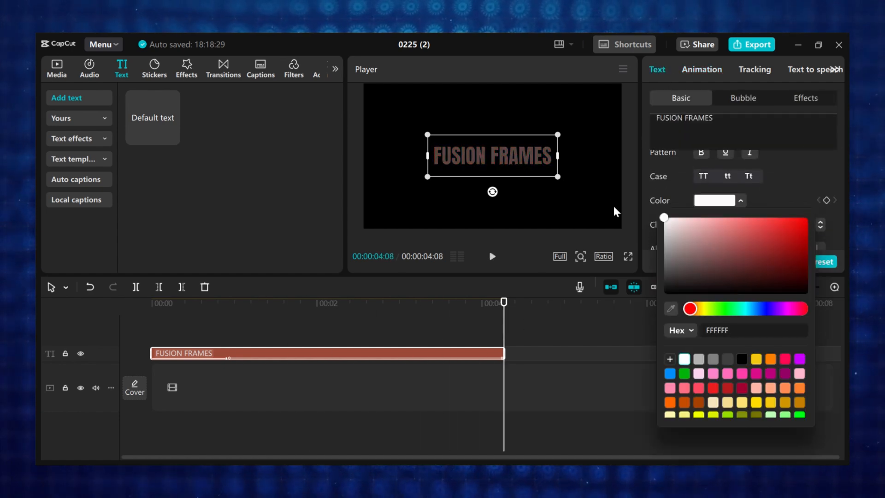
Turn on the Glow effect for the FUSION FRAMES title and bring up its colour and intensity settings
{"action": "scroll", "coordinate": [666, 201], "scroll_direction": "down", "scroll_amount": 10}
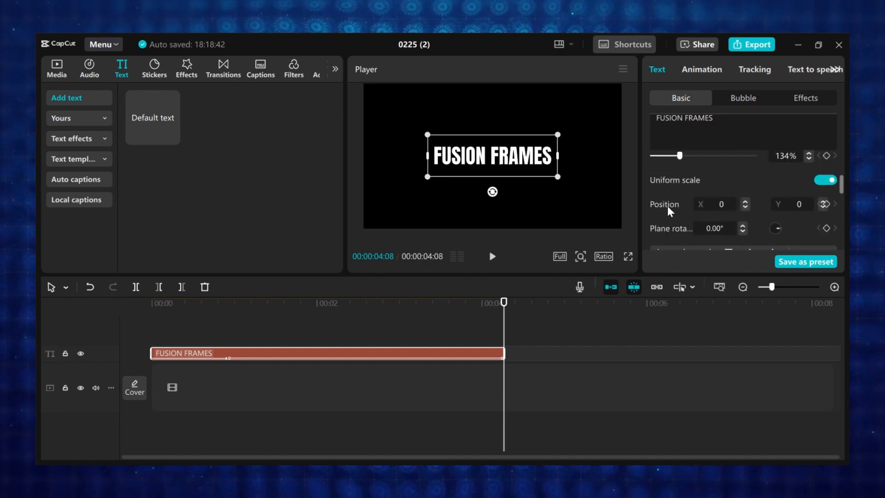
{"action": "scroll", "coordinate": [668, 208], "scroll_direction": "down", "scroll_amount": 5}
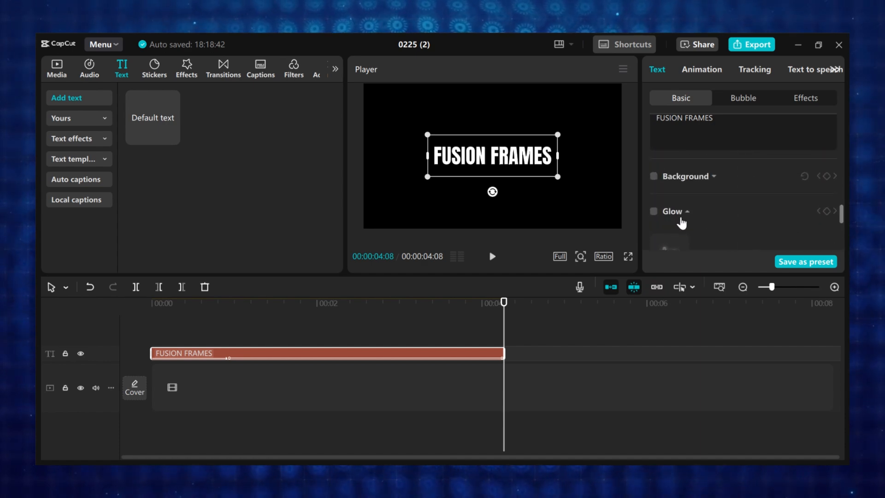
{"action": "left_click", "coordinate": [654, 212]}
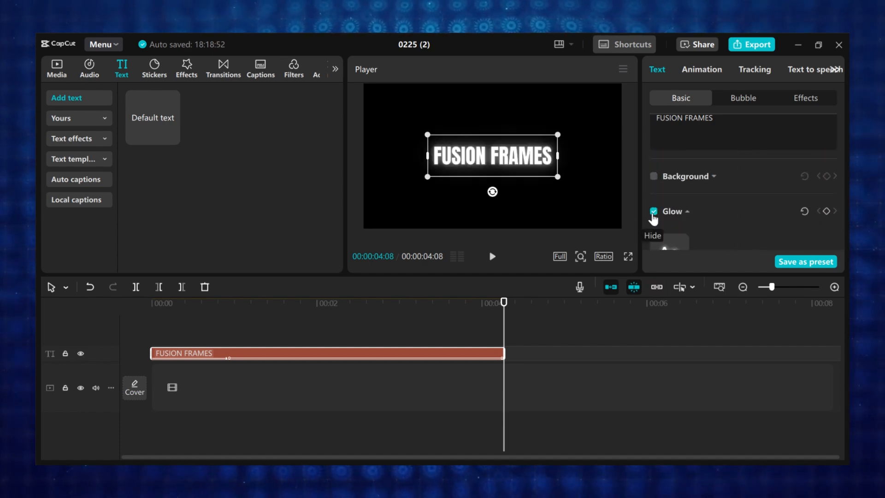
{"action": "scroll", "coordinate": [657, 194], "scroll_direction": "down", "scroll_amount": 2}
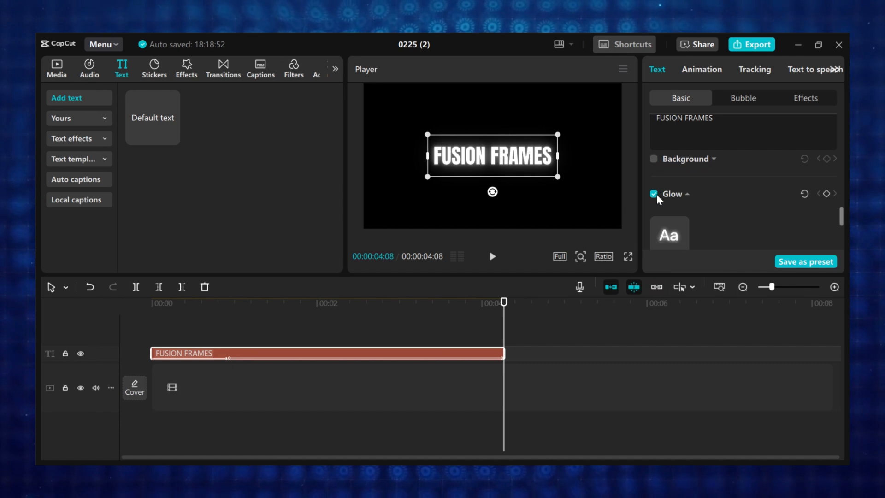
{"action": "scroll", "coordinate": [657, 196], "scroll_direction": "down", "scroll_amount": 2}
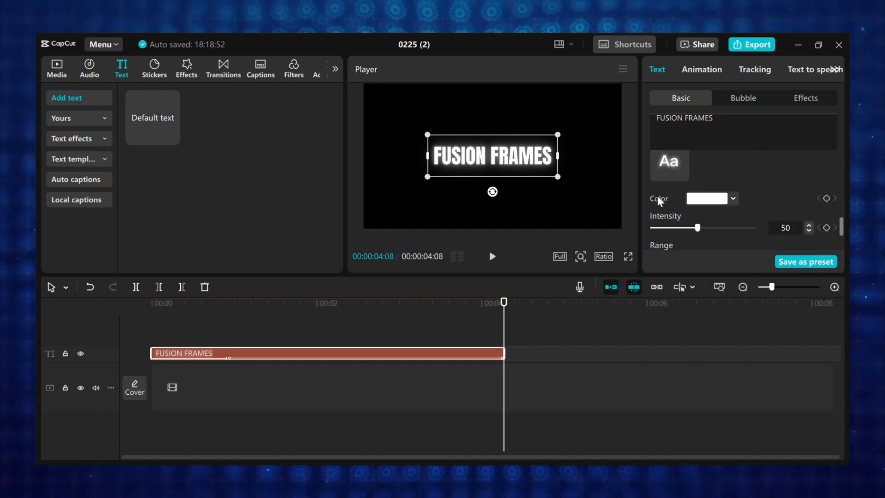
Change the title's colour to a golden tone, with glow intensity 44 and range 29, and preview it
{"action": "scroll", "coordinate": [657, 196], "scroll_direction": "up", "scroll_amount": 10}
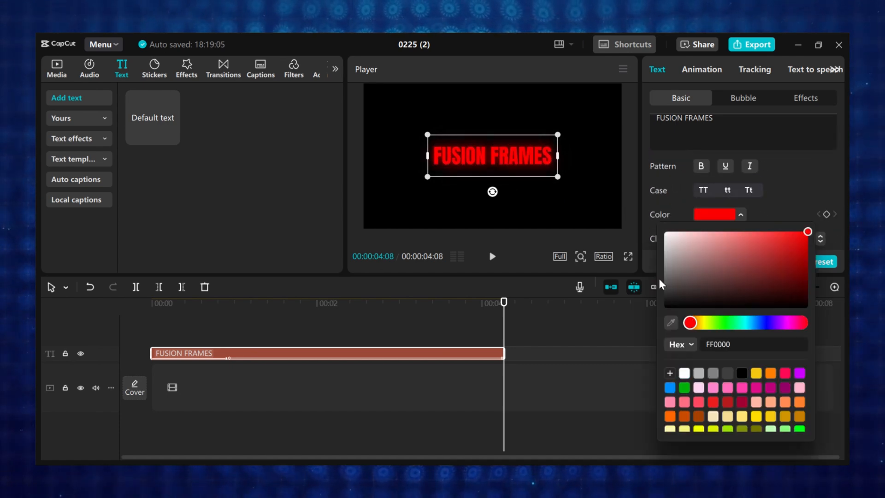
{"action": "mouse_move", "coordinate": [805, 235]}
{"action": "left_mouse_down"}
{"action": "mouse_move", "coordinate": [794, 306]}
{"action": "mouse_move", "coordinate": [785, 240]}
{"action": "mouse_move", "coordinate": [700, 241]}
{"action": "mouse_move", "coordinate": [580, 203]}
{"action": "mouse_move", "coordinate": [777, 234]}
{"action": "mouse_move", "coordinate": [729, 242]}
{"action": "mouse_move", "coordinate": [682, 220]}
{"action": "mouse_move", "coordinate": [687, 228]}
{"action": "mouse_move", "coordinate": [729, 204]}
{"action": "mouse_move", "coordinate": [662, 199]}
{"action": "mouse_move", "coordinate": [674, 203]}
{"action": "left_mouse_up"}
{"action": "left_click", "coordinate": [705, 322]}
{"action": "scroll", "coordinate": [691, 206], "scroll_direction": "down", "scroll_amount": 6}
{"action": "scroll", "coordinate": [692, 212], "scroll_direction": "down", "scroll_amount": 1}
{"action": "scroll", "coordinate": [688, 212], "scroll_direction": "down", "scroll_amount": 3}
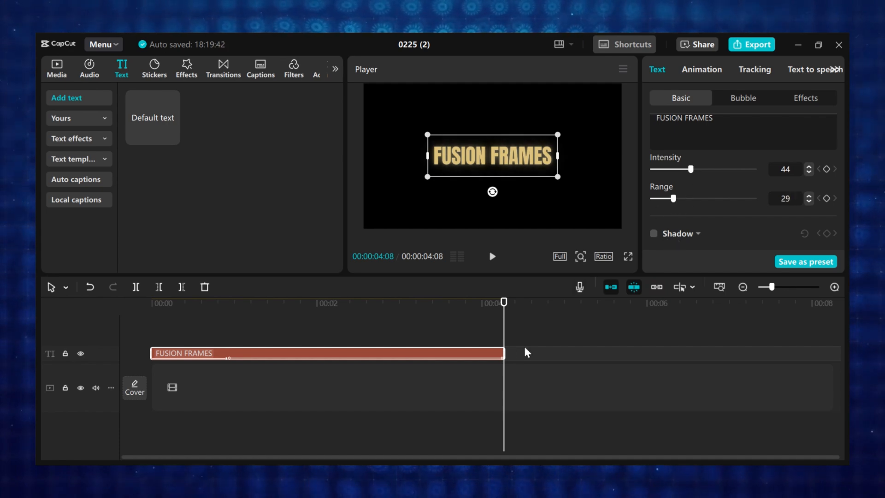
{"action": "key", "text": "space"}
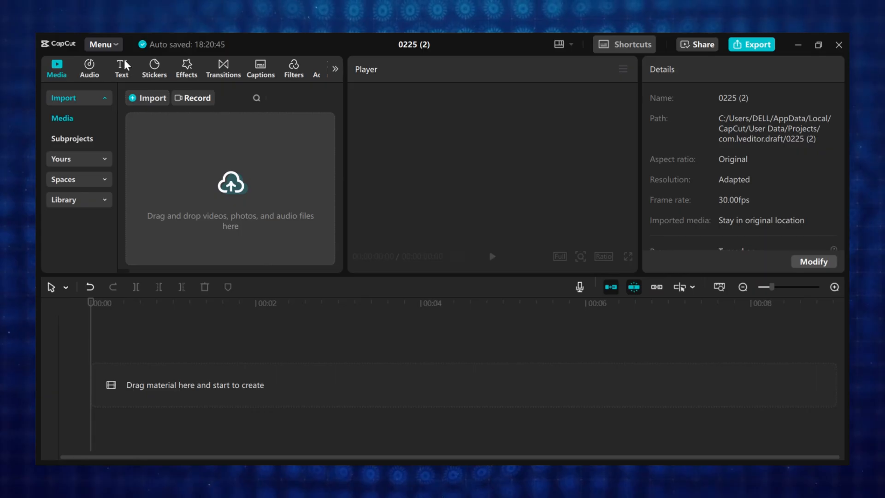
Add a default text clip to the empty timeline and change its wording to Fusion
{"action": "left_click", "coordinate": [122, 68]}
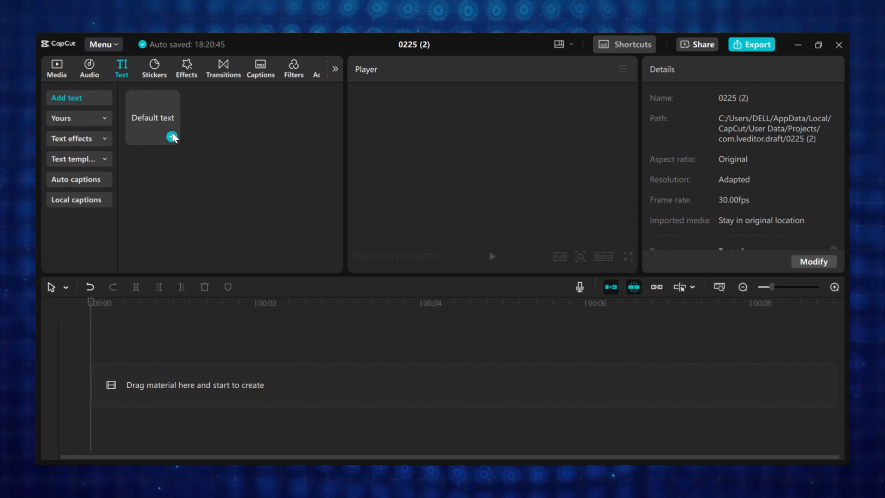
{"action": "left_click", "coordinate": [172, 137]}
{"action": "left_click_drag", "start_coordinate": [710, 129], "coordinate": [650, 134]}
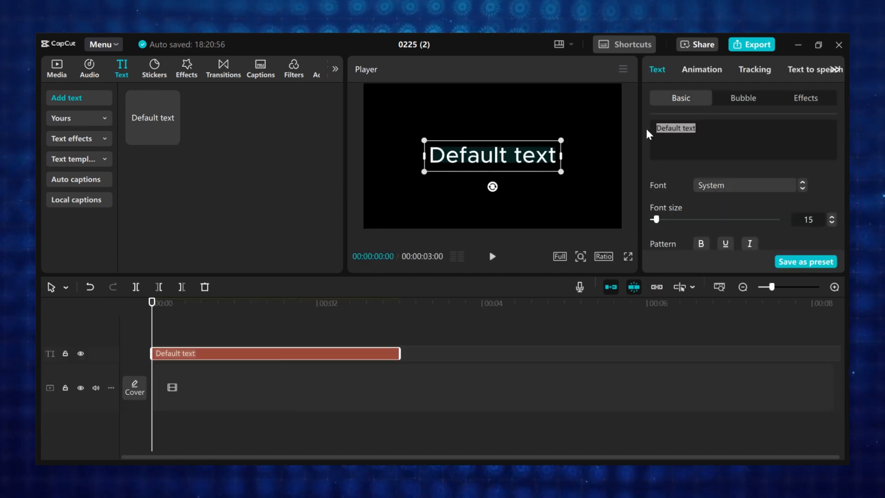
{"action": "type", "text": "fusion"}
Set the Fusion text in the Montserrat font and enlarge it to about 60% of the frame's width
{"action": "left_click", "coordinate": [725, 185]}
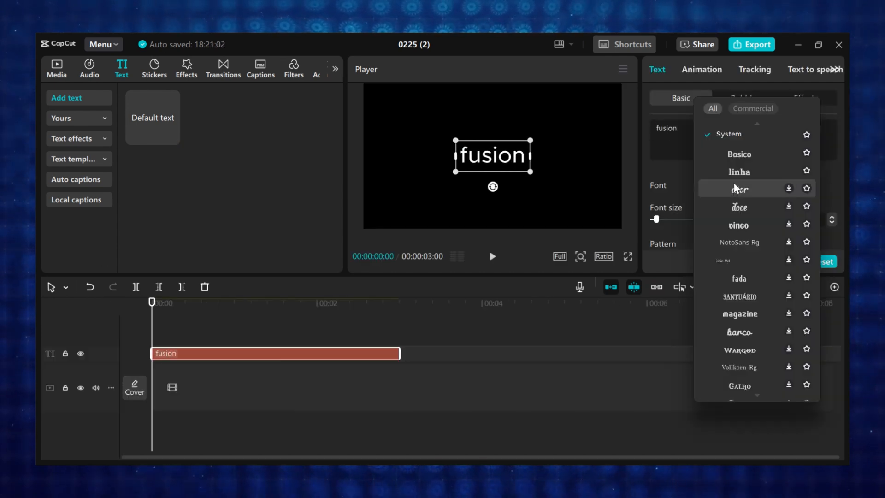
{"action": "scroll", "coordinate": [738, 203], "scroll_direction": "down", "scroll_amount": 10}
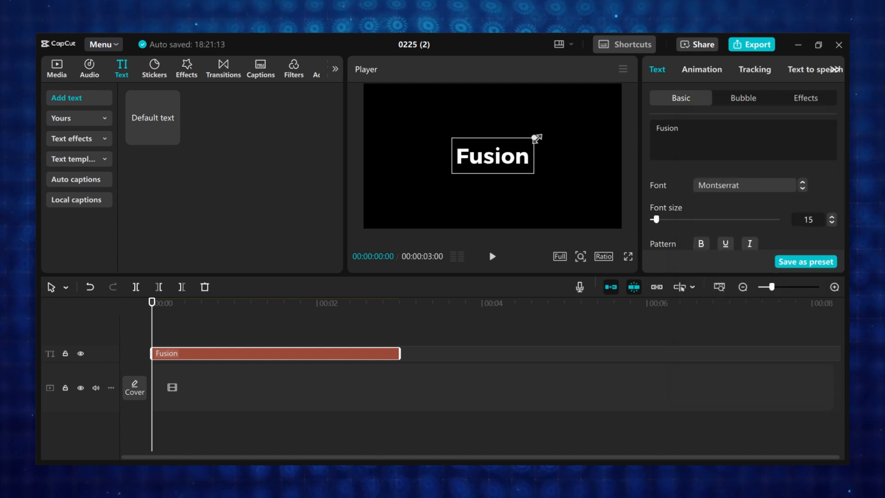
{"action": "left_click_drag", "start_coordinate": [563, 124], "coordinate": [583, 124]}
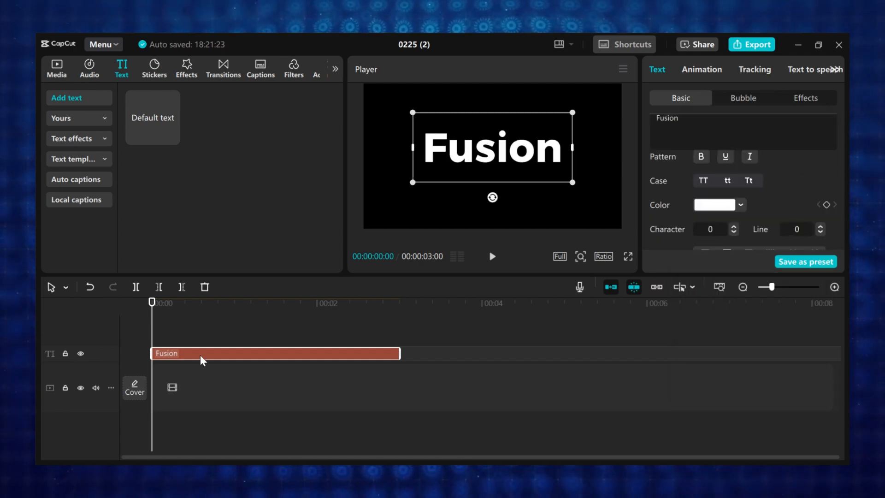
Duplicate the Fusion text, place the copy just below the original in the frame, and convert the copy into a compound clip
{"action": "left_click_drag", "start_coordinate": [200, 355], "coordinate": [199, 330]}
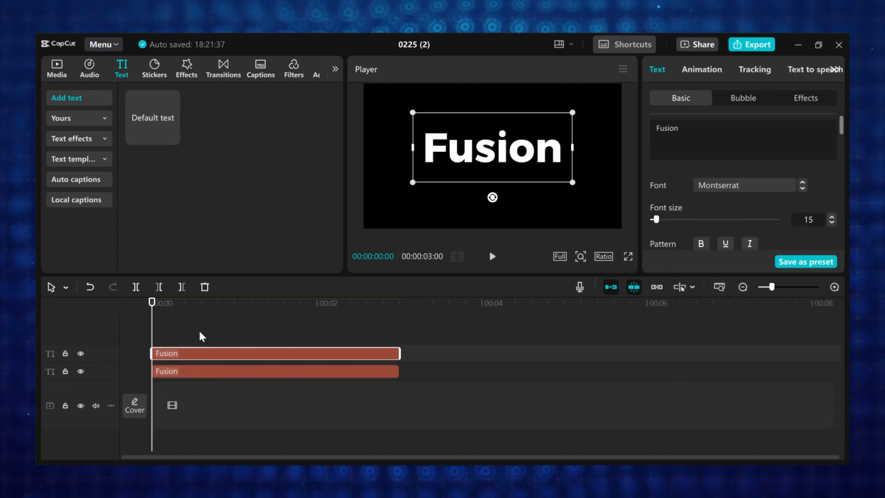
{"action": "left_click_drag", "start_coordinate": [533, 159], "coordinate": [533, 192]}
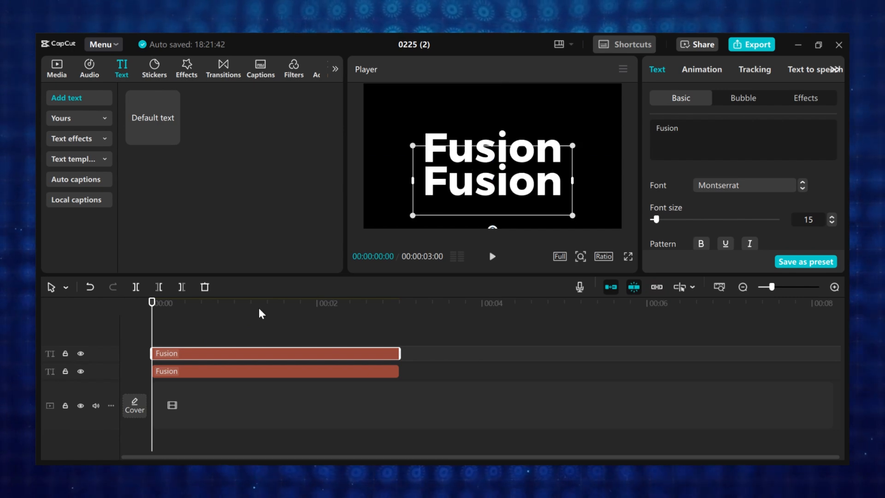
{"action": "right_click", "coordinate": [252, 352]}
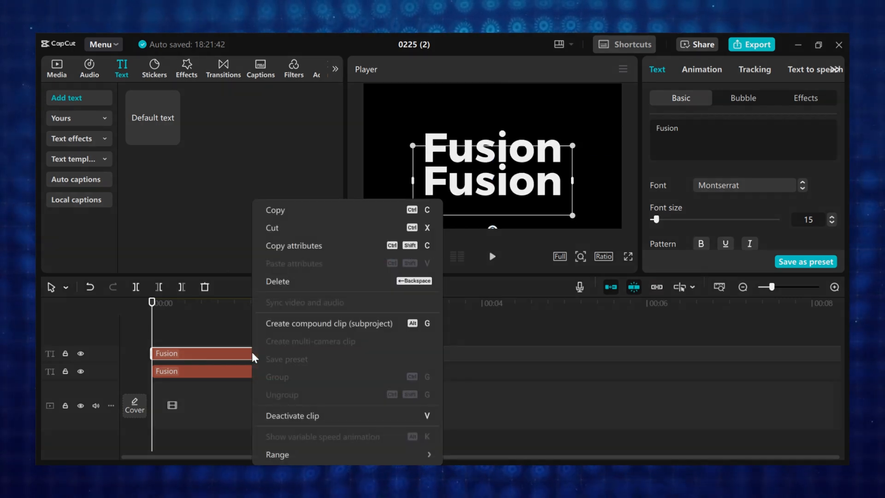
{"action": "left_click", "coordinate": [309, 325]}
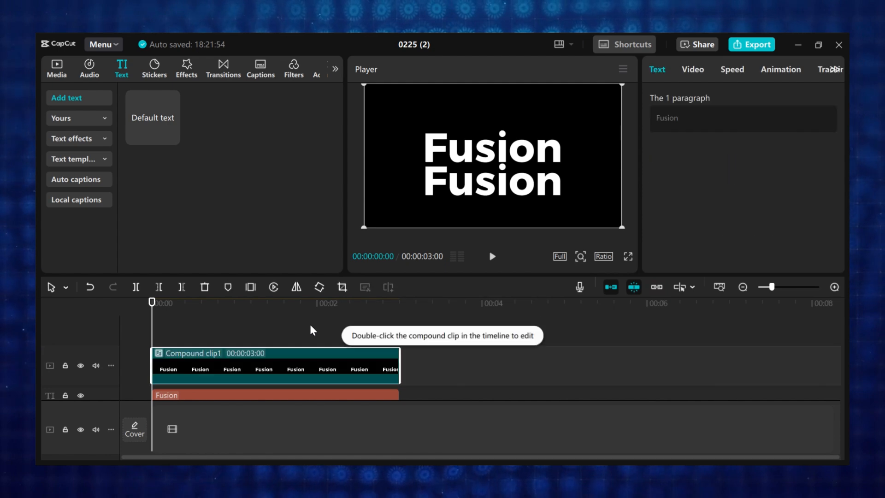
Rotate the compound clip 180° and mirror it, placing it directly beneath the original Fusion text as a reflection
{"action": "left_click_drag", "start_coordinate": [581, 277], "coordinate": [553, 281]}
{"action": "left_click_drag", "start_coordinate": [491, 226], "coordinate": [499, 70]}
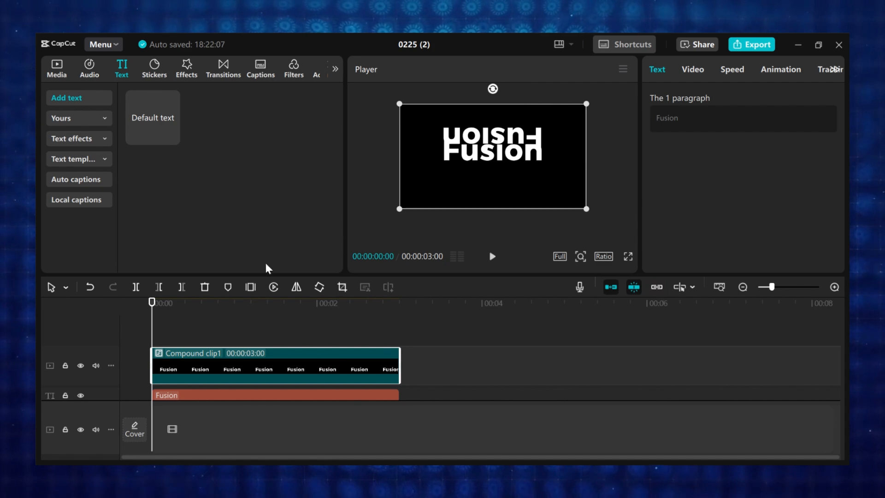
{"action": "left_click", "coordinate": [292, 285]}
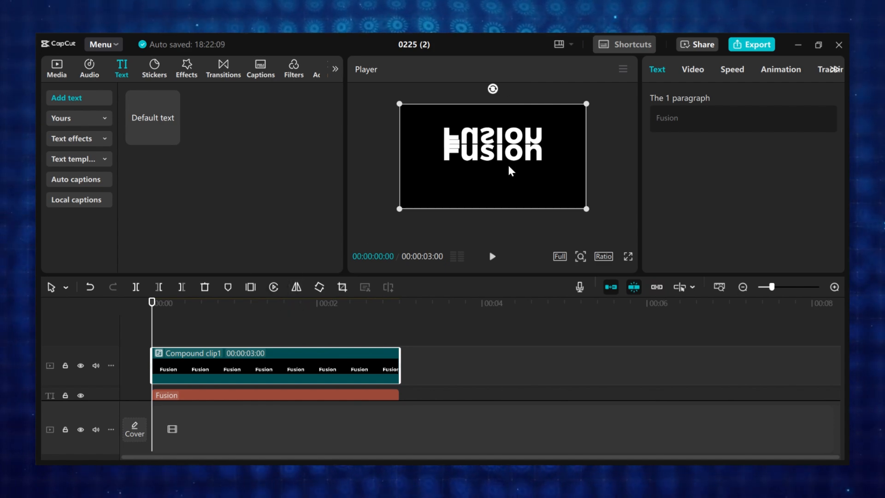
{"action": "left_click_drag", "start_coordinate": [509, 170], "coordinate": [509, 203]}
{"action": "left_click", "coordinate": [506, 241]}
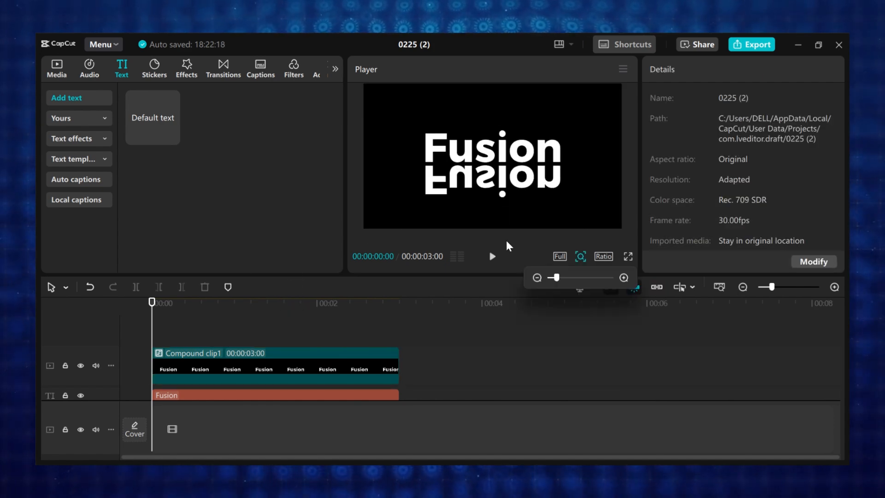
Apply a Split mask to the compound clip and adjust its feathering so the reflection fades out downward
{"action": "left_click", "coordinate": [270, 367]}
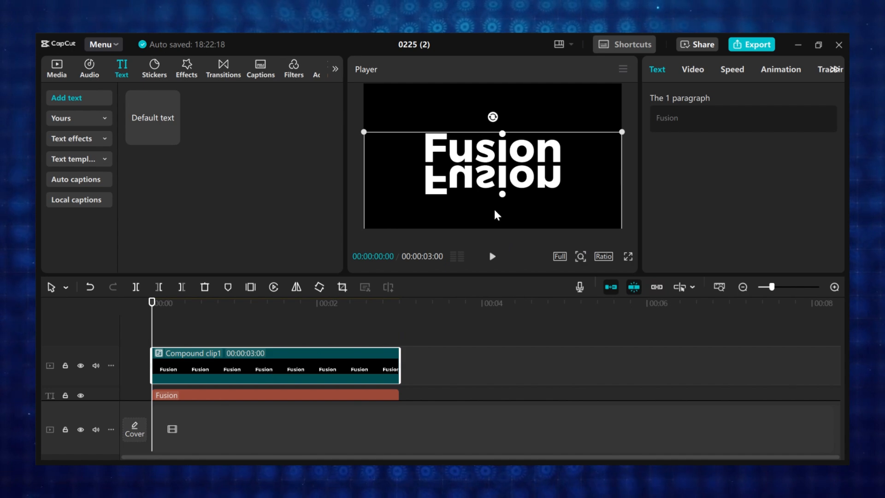
{"action": "left_click", "coordinate": [693, 69]}
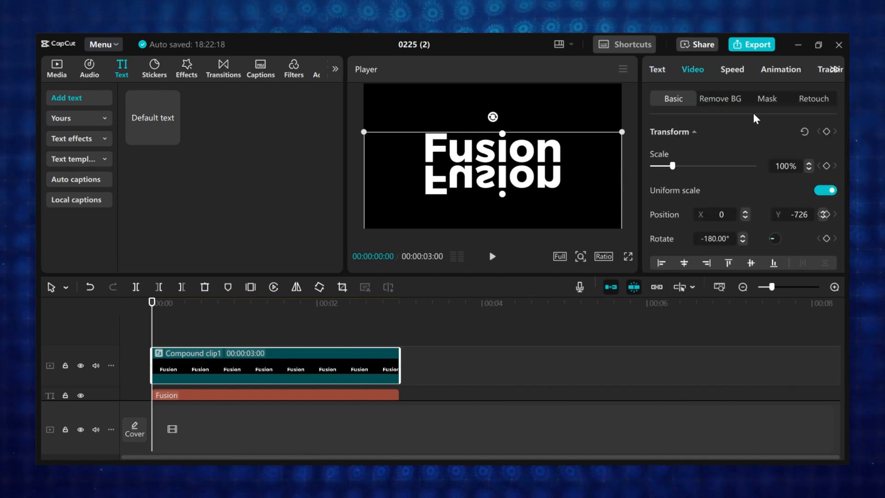
{"action": "left_click", "coordinate": [772, 99]}
{"action": "left_click", "coordinate": [673, 151]}
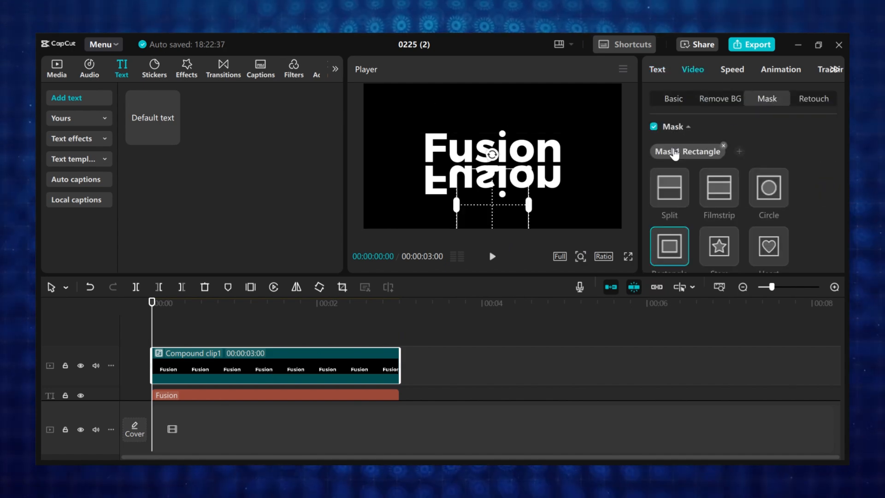
{"action": "left_click", "coordinate": [668, 194]}
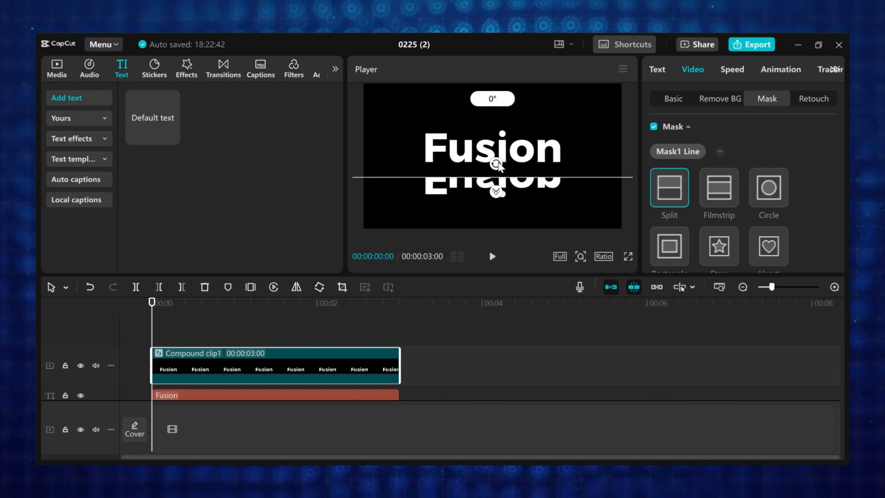
{"action": "left_click_drag", "start_coordinate": [500, 167], "coordinate": [496, 205]}
{"action": "left_click_drag", "start_coordinate": [496, 164], "coordinate": [495, 138]}
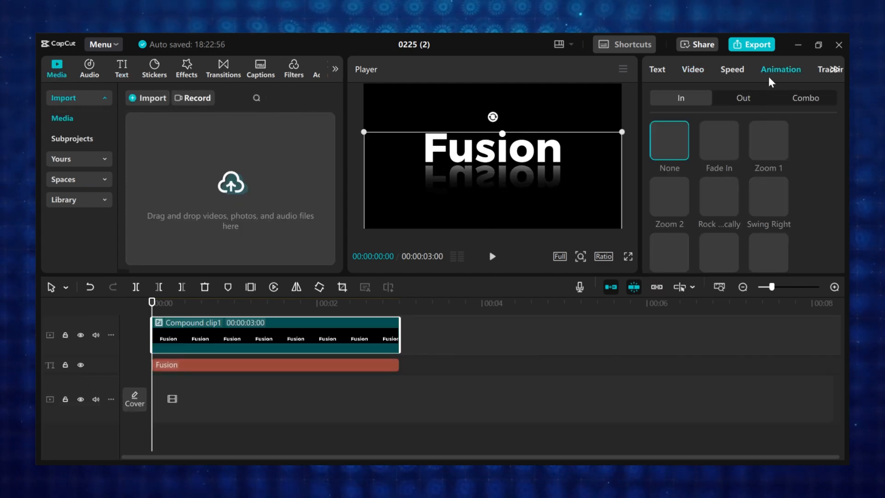
Apply the Fade In entrance animation to the reflection's compound clip with a duration of about 0.7 s
{"action": "left_click", "coordinate": [723, 138]}
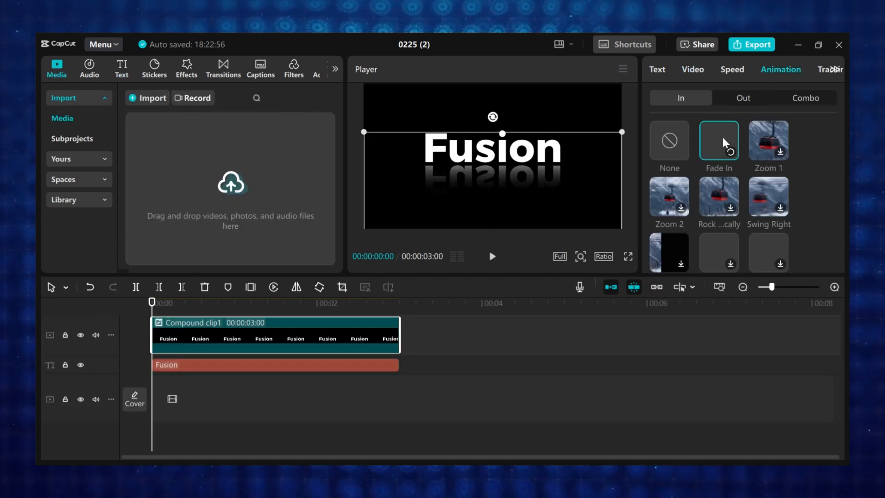
{"action": "left_click_drag", "start_coordinate": [720, 257], "coordinate": [730, 257]}
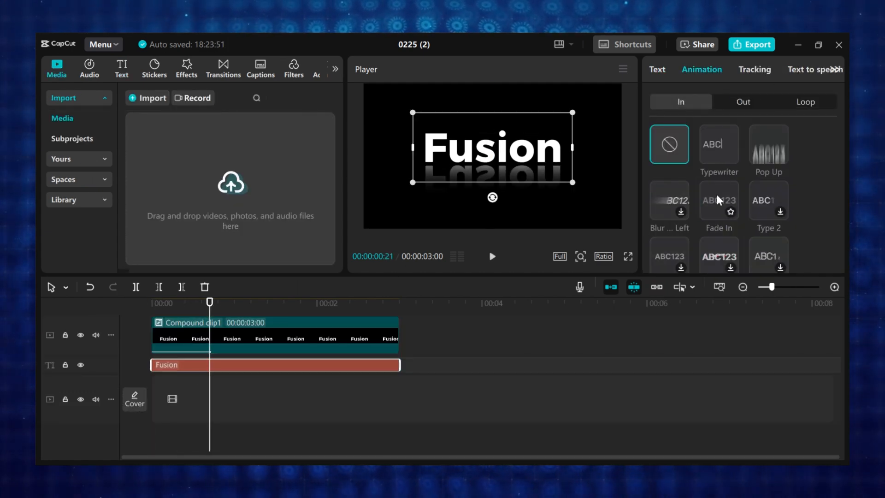
Apply the Fade In entrance animation to the original Fusion text
{"action": "left_click", "coordinate": [719, 197]}
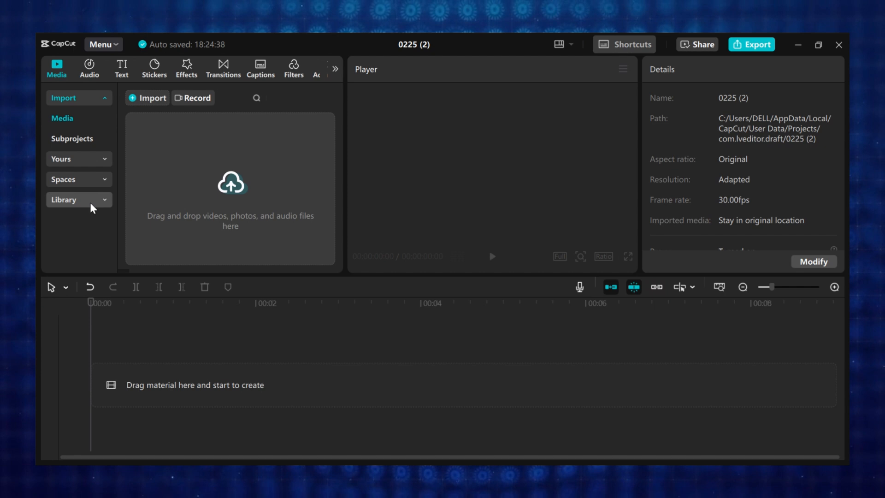
Add the white stock clip from the library's trending collection to the empty timeline and return the playhead to the start
{"action": "left_click", "coordinate": [89, 203]}
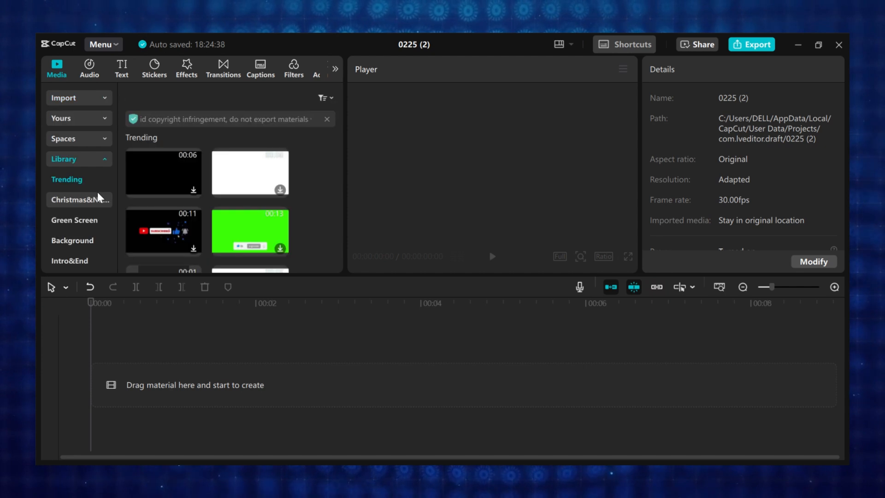
{"action": "left_click", "coordinate": [281, 192]}
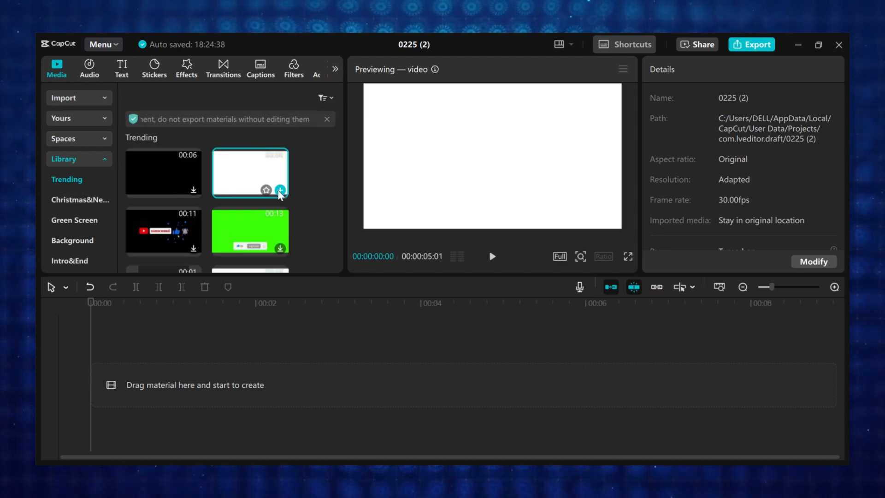
{"action": "left_click", "coordinate": [279, 191]}
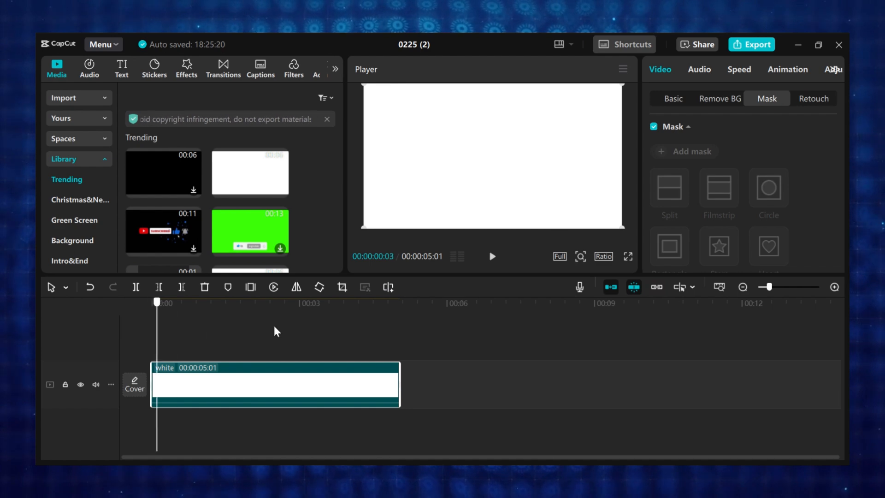
{"action": "left_click_drag", "start_coordinate": [274, 327], "coordinate": [112, 325]}
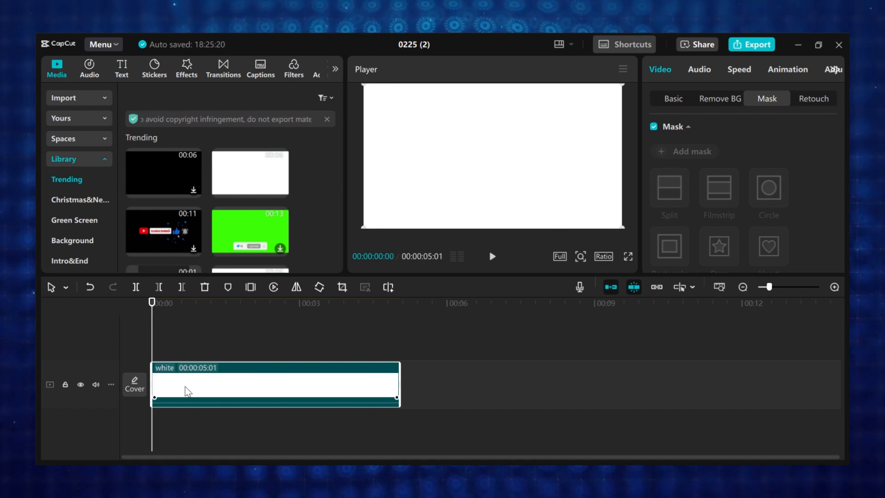
Add a text clip reading FRAMES above the white clip and extend it to the white clip's end
{"action": "left_click", "coordinate": [123, 69]}
{"action": "left_click", "coordinate": [174, 140]}
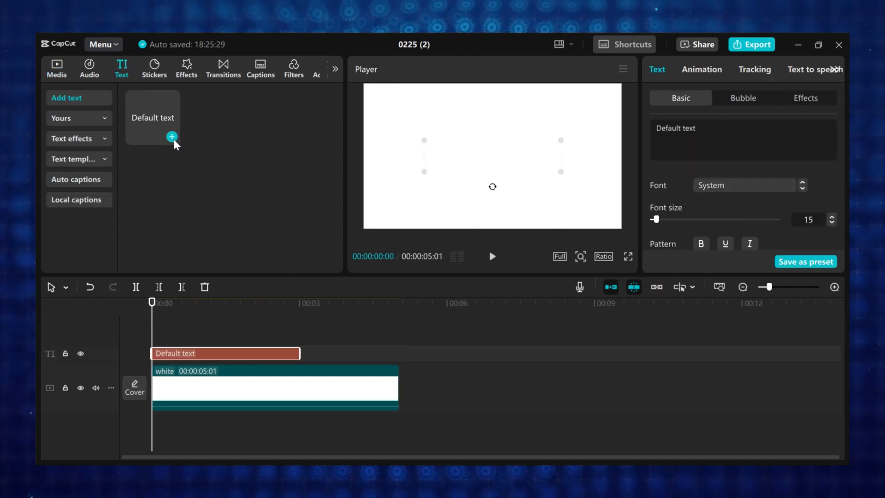
{"action": "left_click_drag", "start_coordinate": [300, 353], "coordinate": [399, 353]}
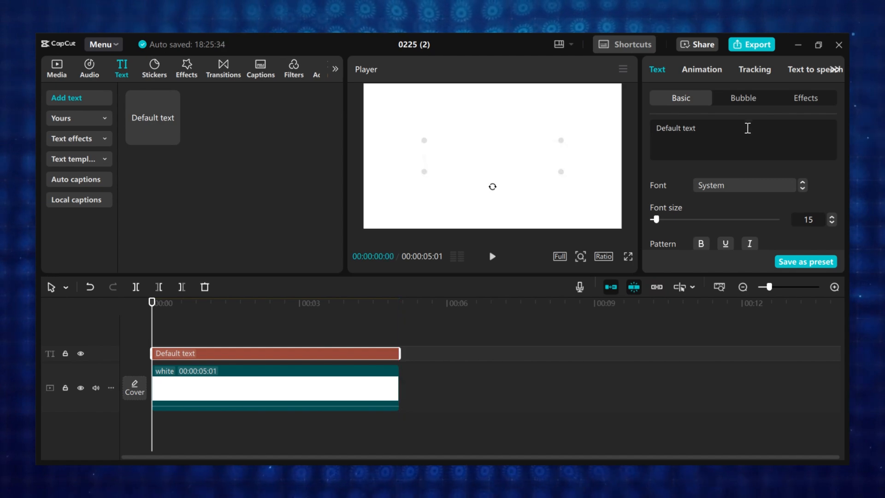
{"action": "triple_click", "coordinate": [747, 127]}
{"action": "type", "text": "FRAMES"}
Change the FRAMES text colour to bright green
{"action": "scroll", "coordinate": [738, 221], "scroll_direction": "down", "scroll_amount": 2}
{"action": "left_click", "coordinate": [720, 180]}
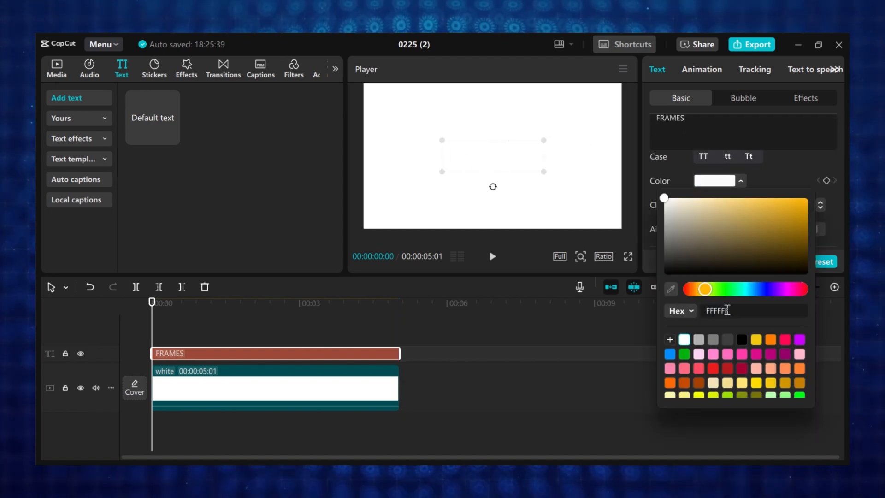
{"action": "left_click", "coordinate": [725, 289]}
{"action": "left_click_drag", "start_coordinate": [751, 226], "coordinate": [827, 171]}
{"action": "left_click", "coordinate": [784, 171]}
Set the font of the FRAMES text to Anton
{"action": "scroll", "coordinate": [762, 184], "scroll_direction": "up", "scroll_amount": 1}
{"action": "scroll", "coordinate": [762, 183], "scroll_direction": "up", "scroll_amount": 2}
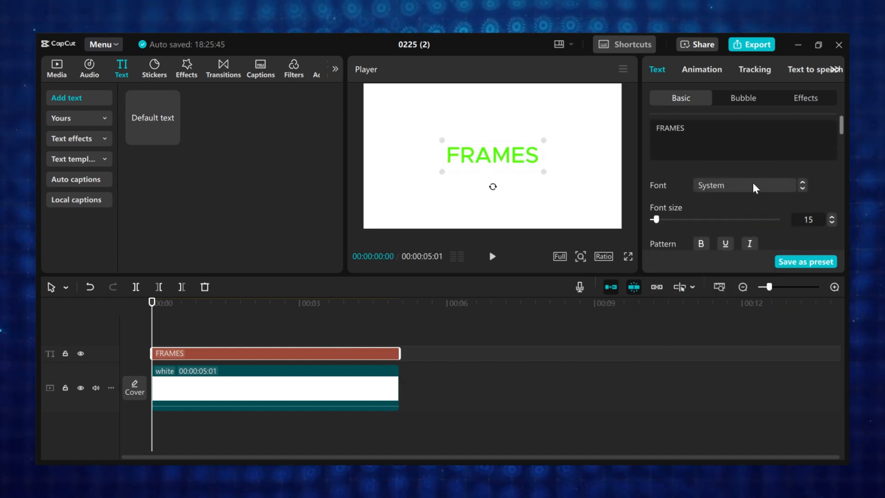
{"action": "left_click", "coordinate": [753, 185]}
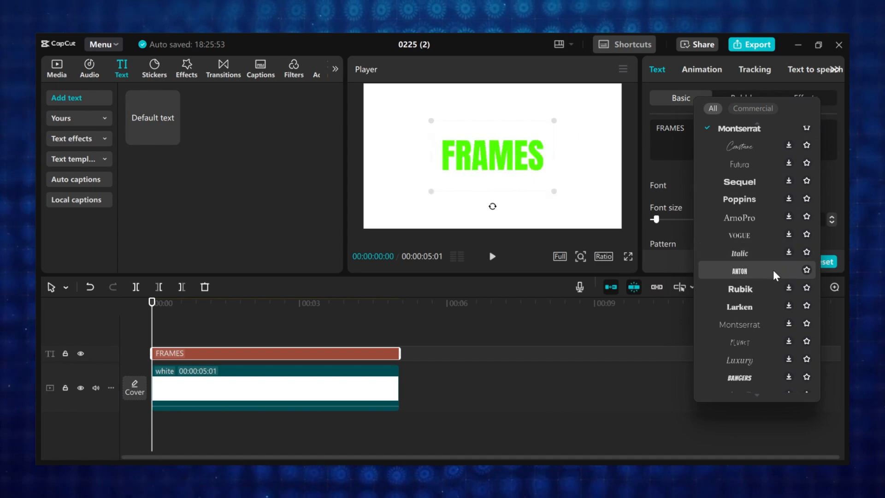
{"action": "left_click", "coordinate": [774, 270]}
Combine the FRAMES text and the white clip into one compound clip
{"action": "left_click", "coordinate": [400, 332]}
{"action": "left_click", "coordinate": [398, 387]}
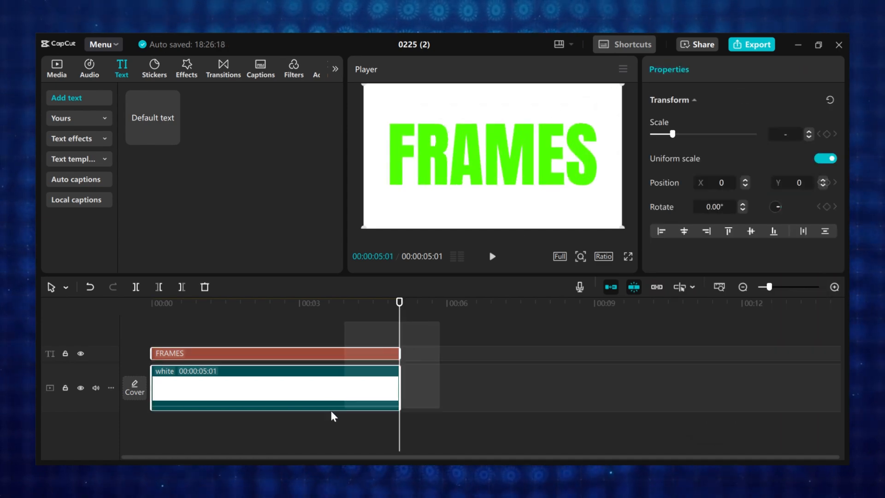
{"action": "right_click", "coordinate": [266, 373]}
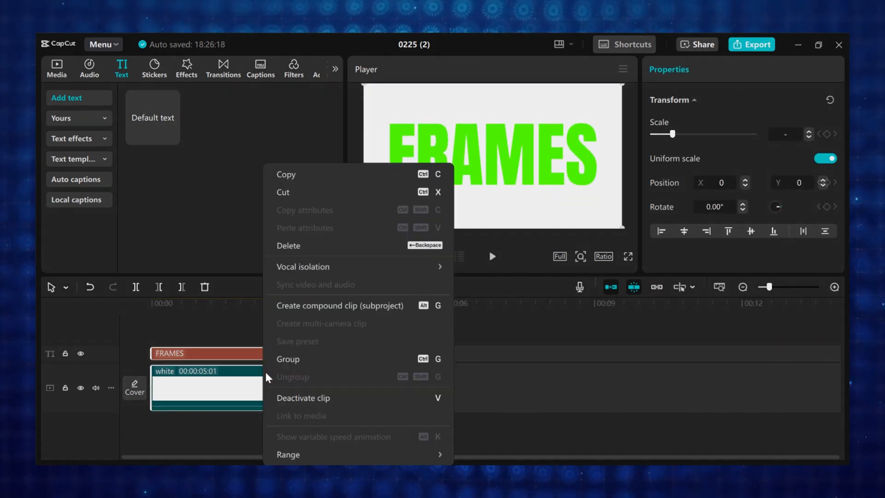
{"action": "left_click", "coordinate": [322, 307]}
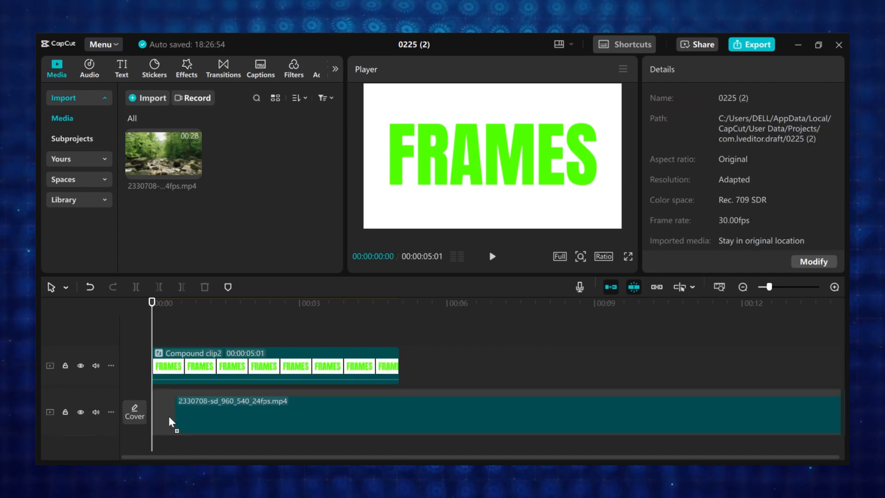
Place the 2330708 forest stream video on the main track beneath the compound clip and trim it to the compound clip's end
{"action": "left_click", "coordinate": [168, 416]}
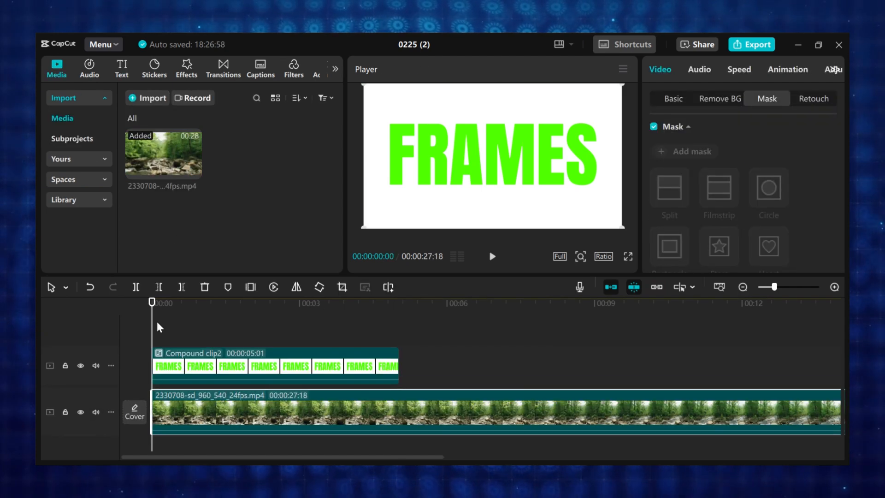
{"action": "left_click_drag", "start_coordinate": [153, 322], "coordinate": [400, 325]}
{"action": "key", "text": "w"}
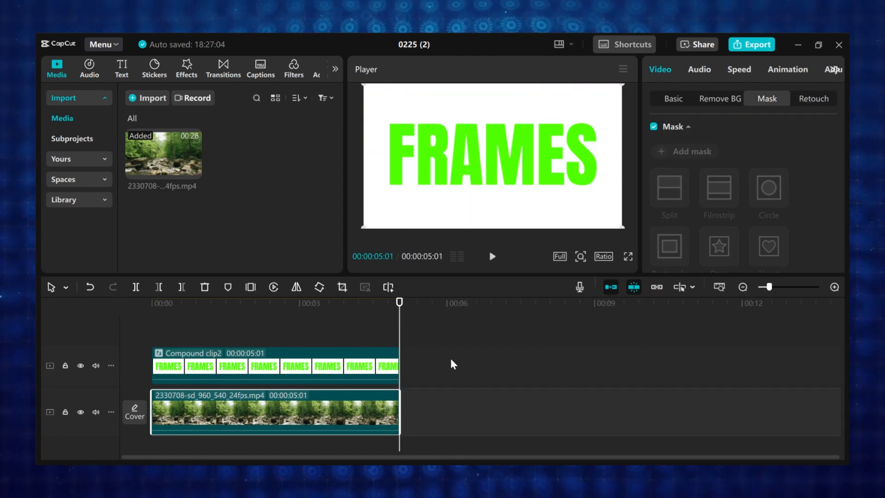
Chroma key the green letters out of the FRAMES compound clip with intensity 34 and shadow 56, and play the result
{"action": "left_click", "coordinate": [296, 377]}
{"action": "left_click", "coordinate": [687, 69]}
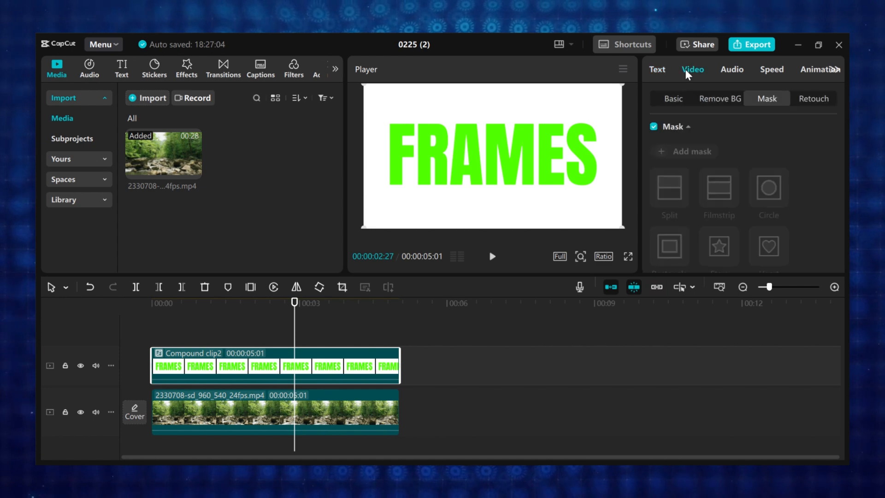
{"action": "left_click", "coordinate": [722, 100]}
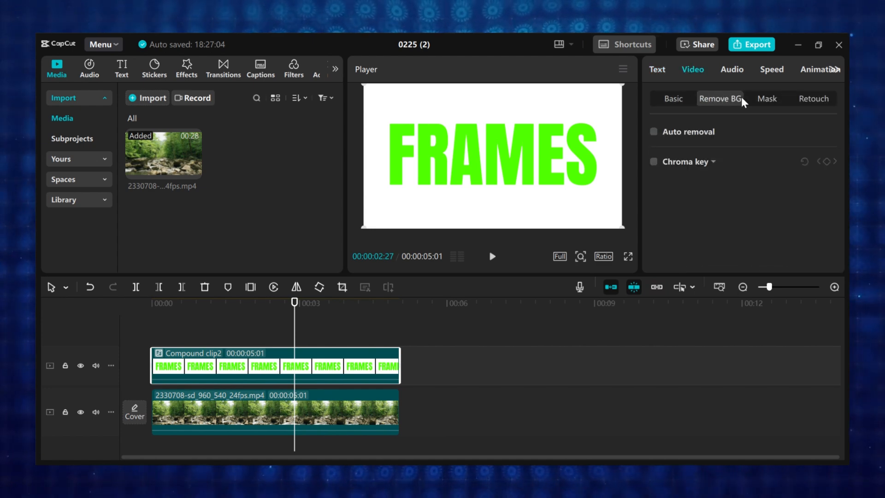
{"action": "left_click", "coordinate": [655, 162]}
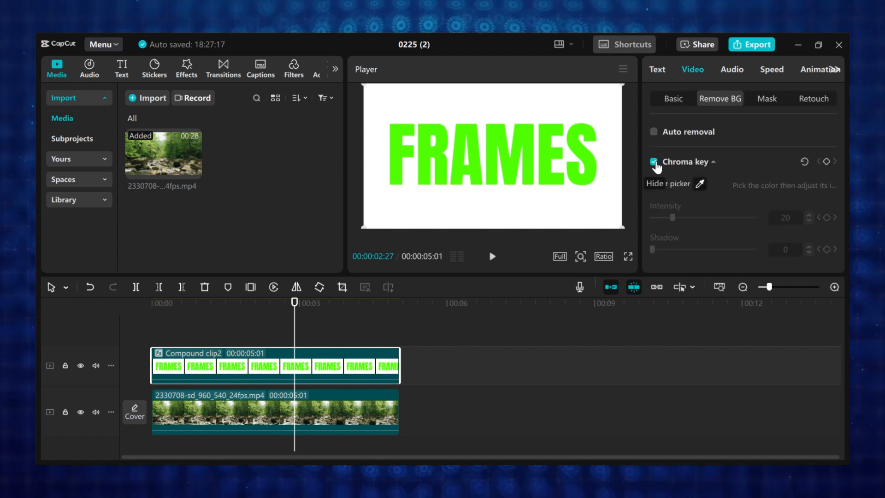
{"action": "left_click_drag", "start_coordinate": [593, 175], "coordinate": [587, 166]}
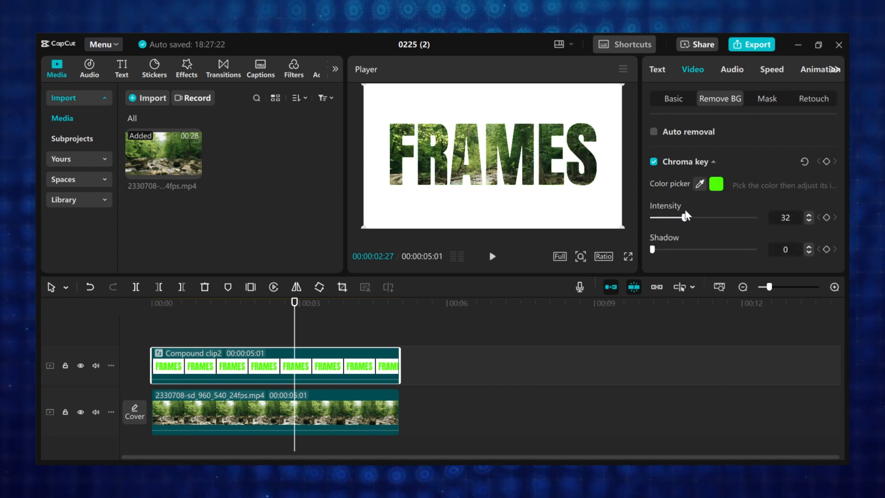
{"action": "left_click_drag", "start_coordinate": [683, 210], "coordinate": [689, 212]}
{"action": "left_click_drag", "start_coordinate": [652, 249], "coordinate": [703, 249]}
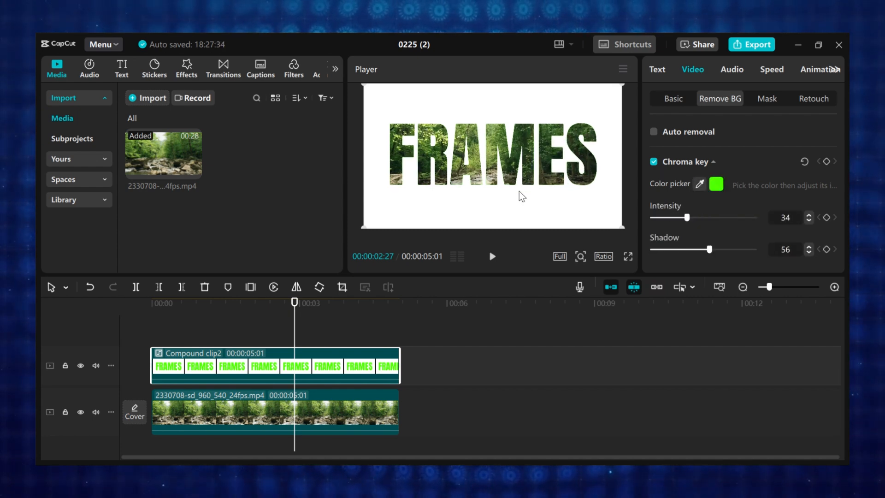
{"action": "left_click", "coordinate": [423, 363]}
{"action": "key", "text": "space"}
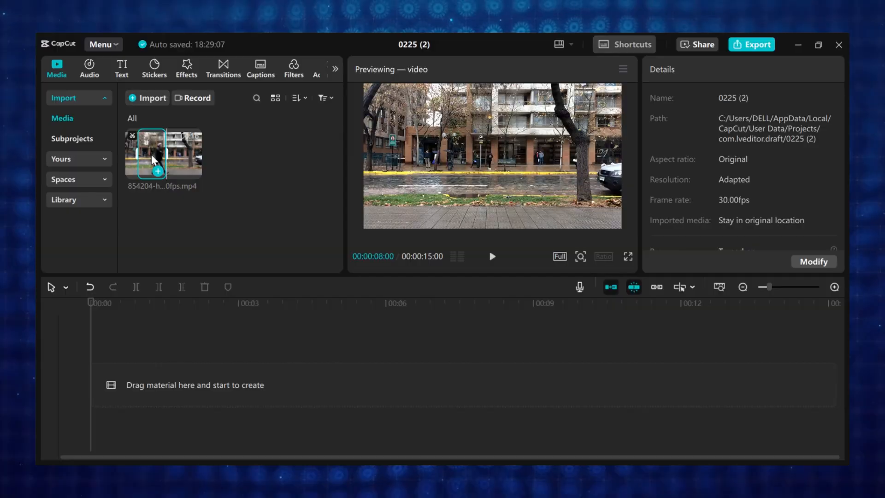
Place the 854204 street video on the timeline and add a FUSION FRAMES text in the Anton font above it
{"action": "left_click_drag", "start_coordinate": [163, 155], "coordinate": [159, 387]}
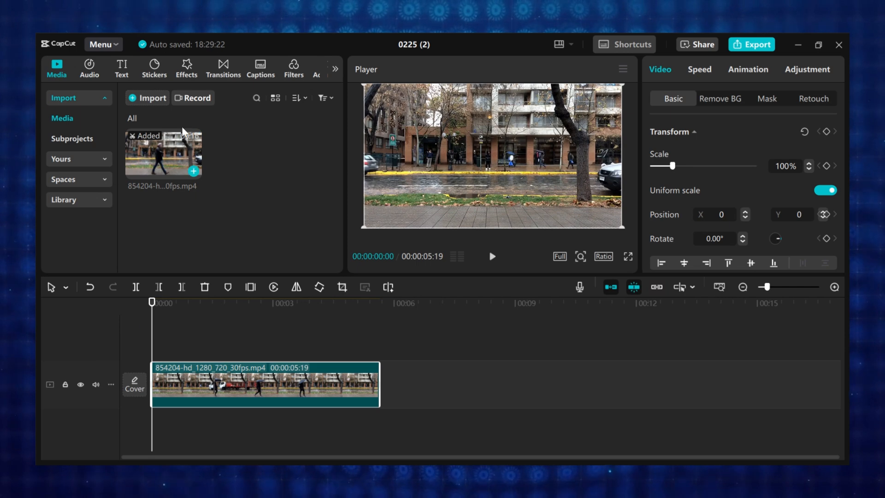
{"action": "left_click", "coordinate": [122, 70]}
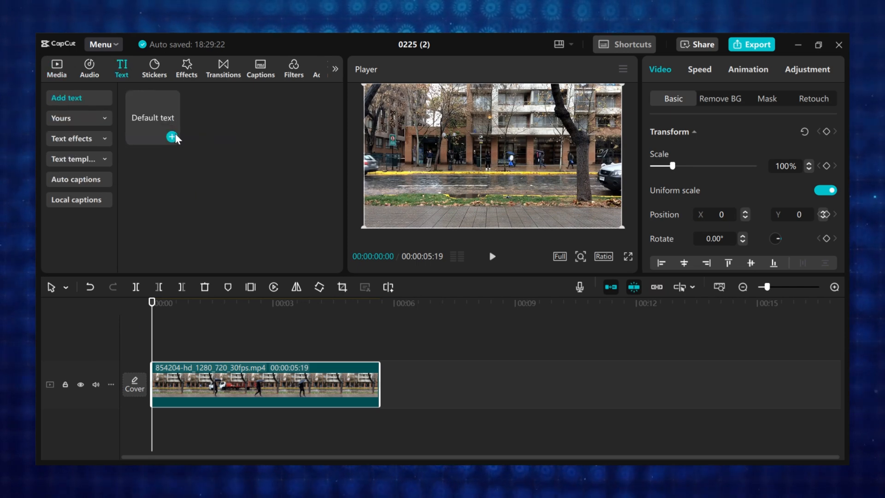
{"action": "left_click", "coordinate": [173, 136]}
{"action": "left_click_drag", "start_coordinate": [697, 129], "coordinate": [656, 129]}
{"action": "type", "text": "F"}
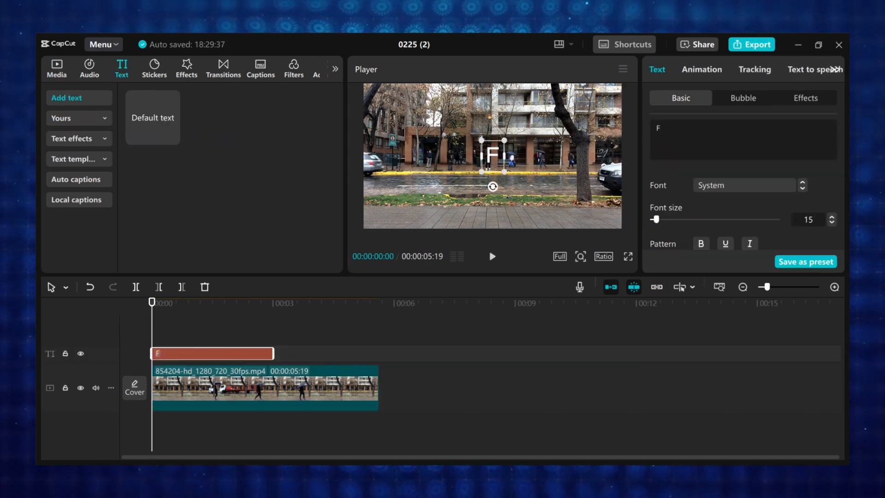
{"action": "type", "text": "USION FRAMES"}
{"action": "left_click", "coordinate": [712, 188]}
{"action": "left_click", "coordinate": [720, 230]}
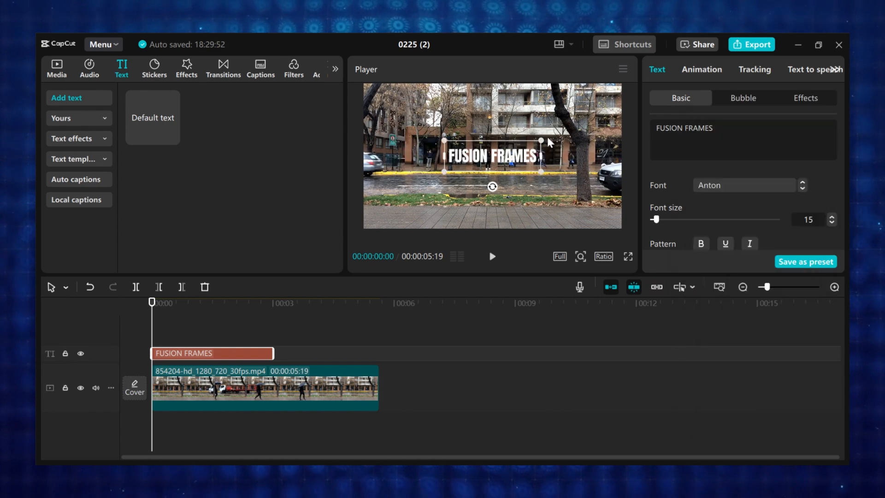
Enlarge the FUSION FRAMES text across the middle of the frame and extend its clip to the street video's end
{"action": "left_click_drag", "start_coordinate": [541, 140], "coordinate": [591, 124]}
{"action": "left_click_drag", "start_coordinate": [527, 153], "coordinate": [527, 156]}
{"action": "scroll", "coordinate": [743, 193], "scroll_direction": "down", "scroll_amount": 3}
{"action": "left_click_drag", "start_coordinate": [274, 353], "coordinate": [380, 352]}
{"action": "scroll", "coordinate": [737, 203], "scroll_direction": "down", "scroll_amount": 10}
{"action": "left_click", "coordinate": [653, 198]}
{"action": "scroll", "coordinate": [725, 221], "scroll_direction": "down", "scroll_amount": 2}
{"action": "left_click_drag", "start_coordinate": [745, 205], "coordinate": [687, 206]}
{"action": "scroll", "coordinate": [724, 203], "scroll_direction": "up", "scroll_amount": 8}
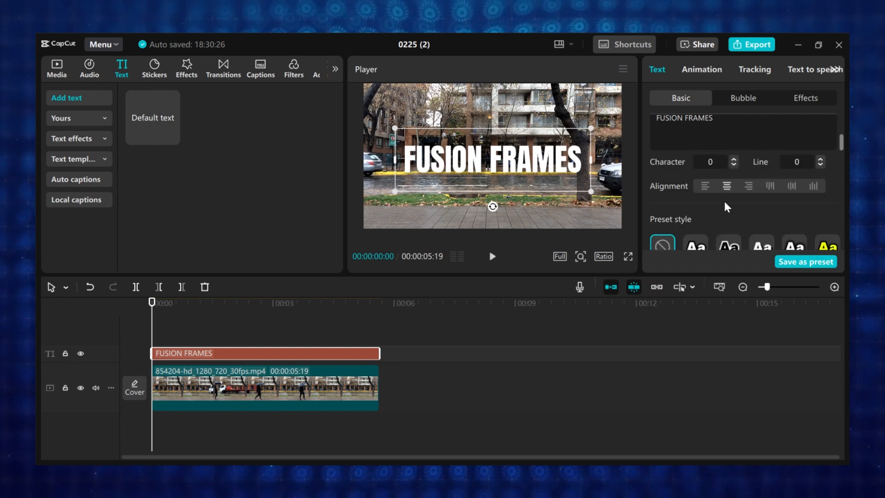
{"action": "scroll", "coordinate": [725, 203], "scroll_direction": "down", "scroll_amount": 2}
{"action": "left_click", "coordinate": [696, 192]}
{"action": "left_click", "coordinate": [662, 193]}
Change the FUSION FRAMES text colour to a very pale green
{"action": "scroll", "coordinate": [709, 206], "scroll_direction": "up", "scroll_amount": 4}
{"action": "left_click", "coordinate": [713, 200]}
{"action": "left_click", "coordinate": [724, 309]}
{"action": "left_click", "coordinate": [674, 221]}
{"action": "left_click", "coordinate": [326, 341]}
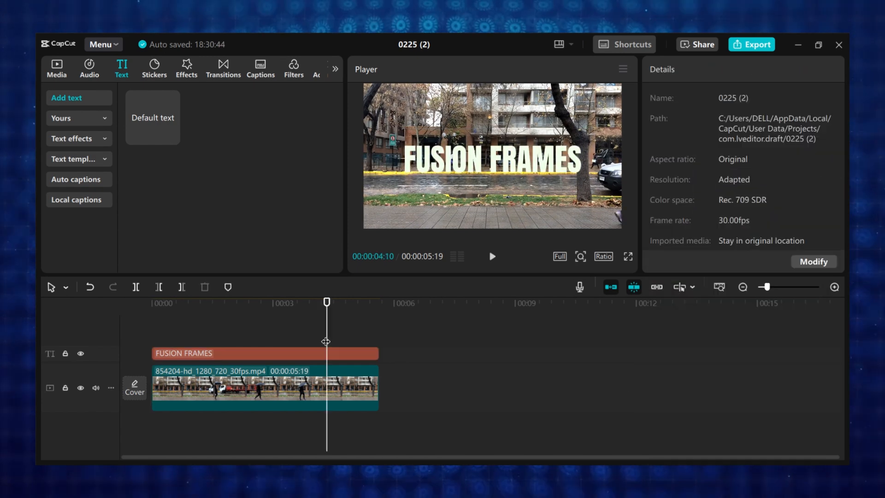
Convert the FUSION FRAMES text into a compound clip and play the sequence from the start
{"action": "left_click", "coordinate": [295, 352]}
{"action": "right_click", "coordinate": [297, 351]}
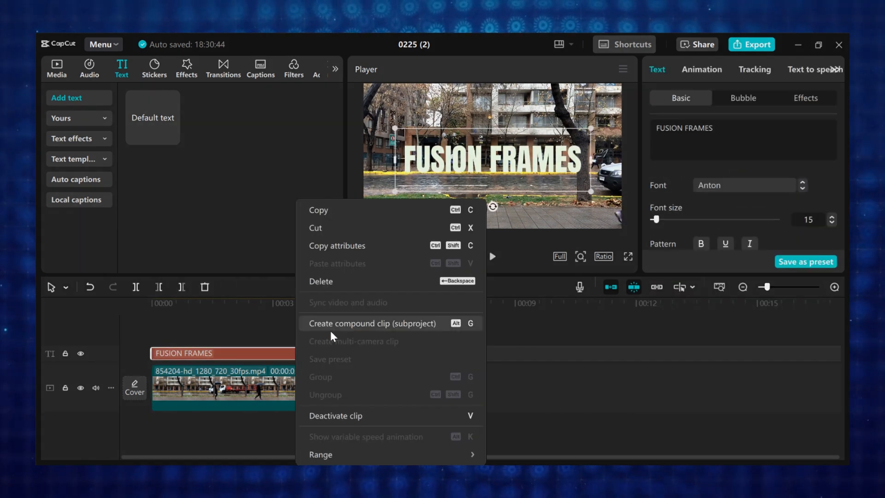
{"action": "key", "text": "Escape"}
{"action": "left_click_drag", "start_coordinate": [327, 303], "coordinate": [151, 326]}
{"action": "key", "text": "space"}
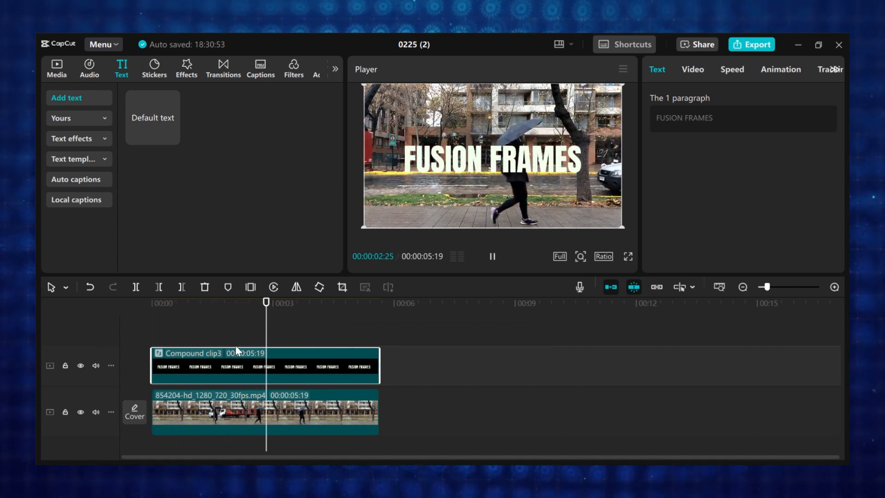
Duplicate the street video onto a track above the compound clip and remove the copy's background with Auto removal
{"action": "left_click", "coordinate": [271, 403]}
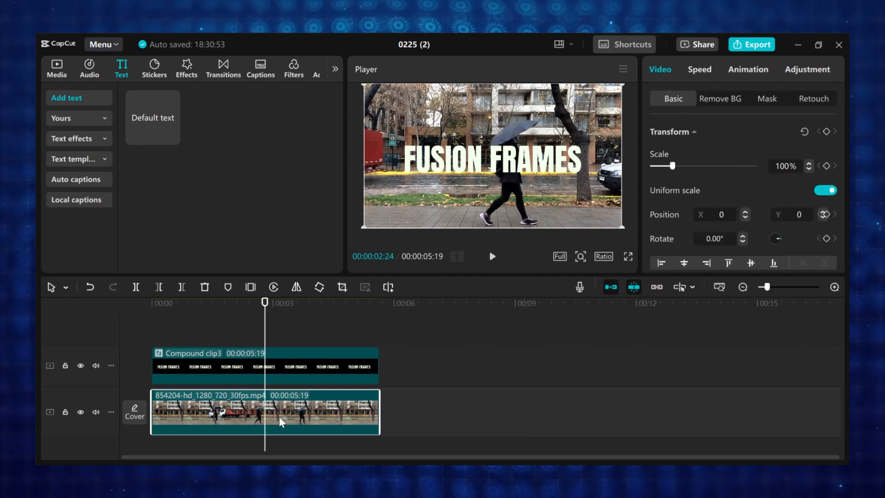
{"action": "left_click_drag", "start_coordinate": [279, 418], "coordinate": [269, 322]}
{"action": "left_click", "coordinate": [309, 377]}
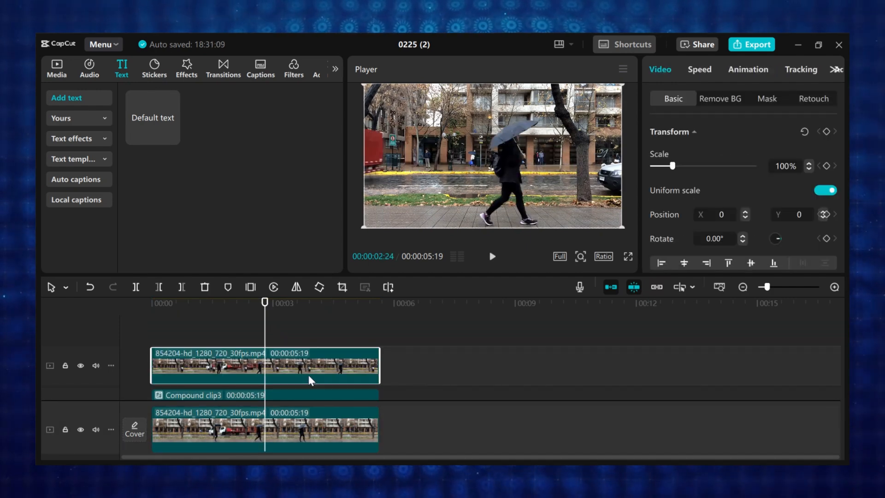
{"action": "left_click", "coordinate": [720, 98]}
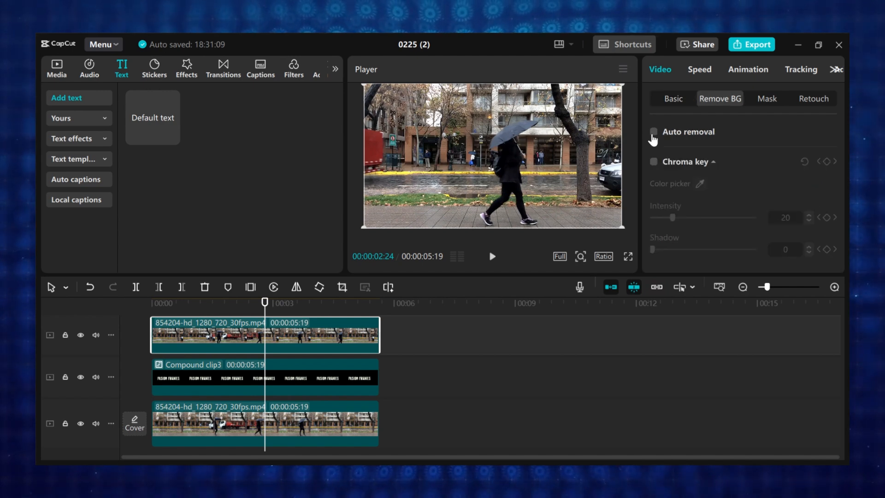
{"action": "left_click", "coordinate": [653, 133]}
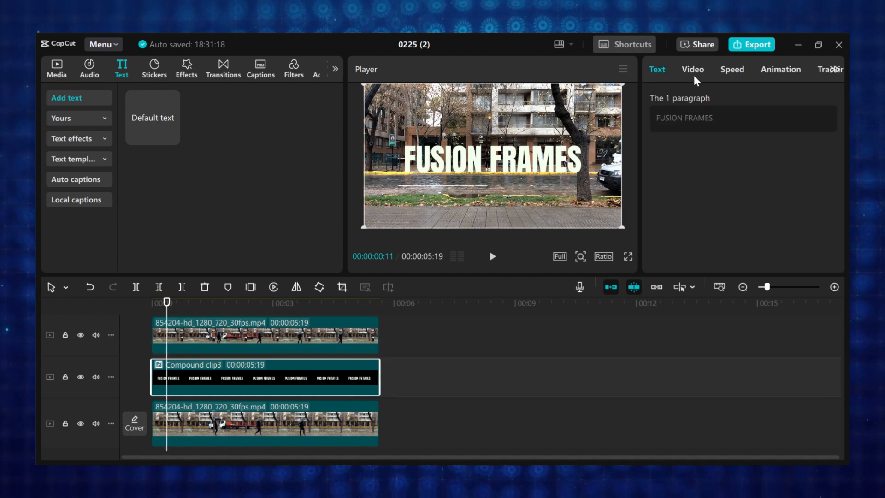
Add a Rectangle mask to the FUSION FRAMES compound clip
{"action": "left_click", "coordinate": [694, 76]}
{"action": "left_click", "coordinate": [774, 100]}
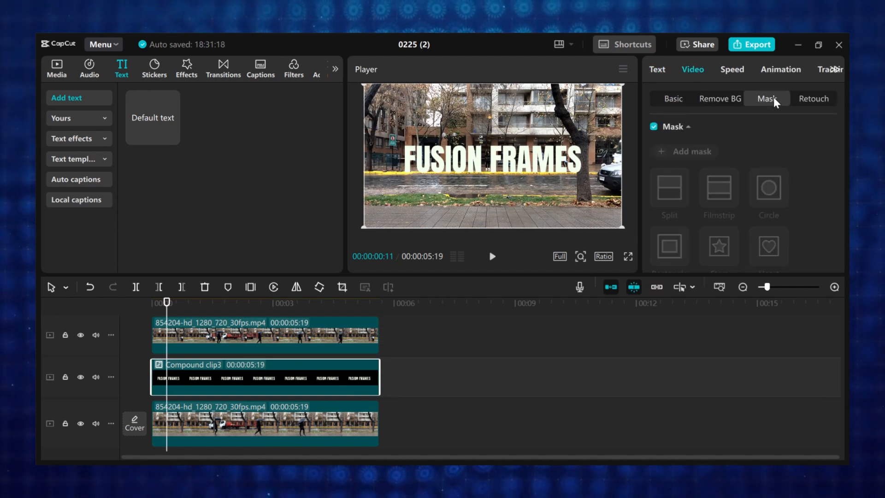
{"action": "left_click", "coordinate": [675, 156]}
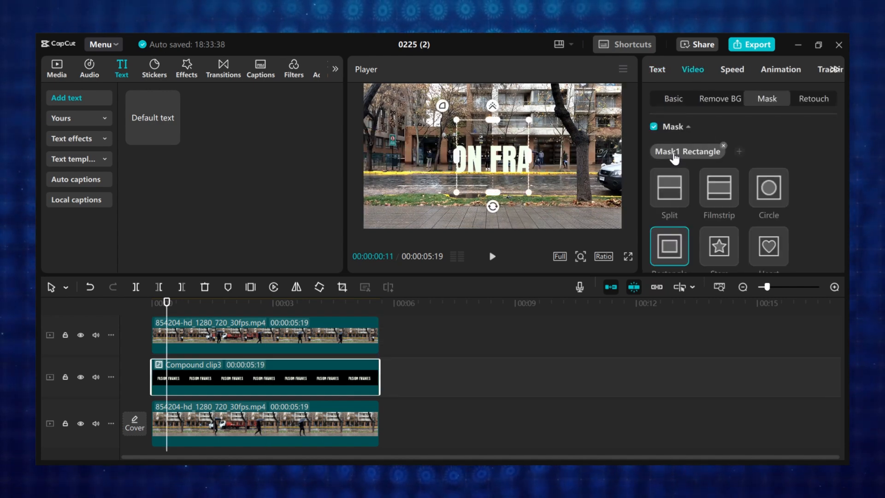
Switch the FUSION FRAMES mask to Split, rotate it 90°, place it at X -685, Y 66 and keyframe it at 00:00:00:11
{"action": "left_click", "coordinate": [681, 190]}
{"action": "left_click_drag", "start_coordinate": [495, 172], "coordinate": [476, 154]}
{"action": "left_click_drag", "start_coordinate": [492, 196], "coordinate": [392, 178]}
{"action": "scroll", "coordinate": [779, 133], "scroll_direction": "down", "scroll_amount": 5}
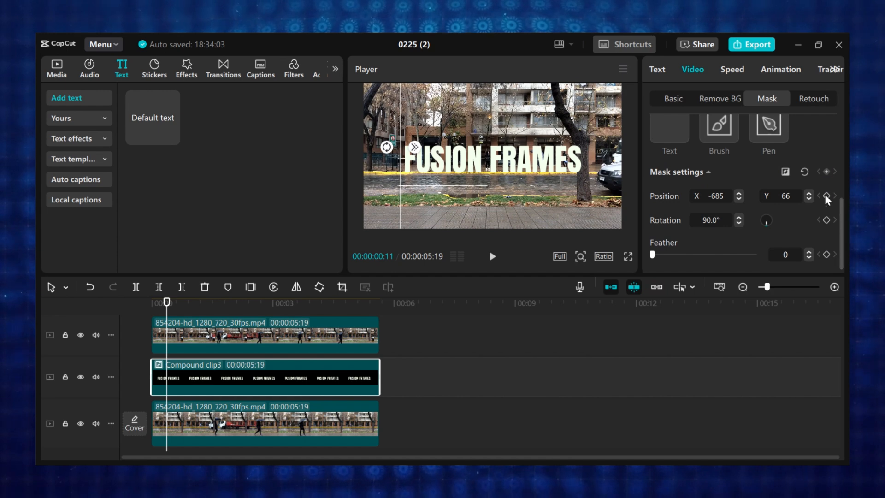
{"action": "left_click", "coordinate": [826, 196]}
Keyframe the FUSION FRAMES split mask at 00:00:01:24 by moving its line onto the walking person's body
{"action": "key", "text": "Right"}
{"action": "key", "text": "Right"}
{"action": "key", "text": "Right"}
{"action": "key", "text": "Right"}
{"action": "key", "text": "Right"}
{"action": "key", "text": "Right"}
{"action": "key", "text": "Right"}
{"action": "key", "text": "Right"}
{"action": "key", "text": "Right"}
{"action": "key", "text": "Right"}
{"action": "key", "text": "Right"}
{"action": "key", "text": "Right"}
{"action": "key", "text": "Right"}
{"action": "key", "text": "Right"}
{"action": "key", "text": "Right"}
{"action": "key", "text": "Right"}
{"action": "key", "text": "Right"}
{"action": "key", "text": "Right"}
{"action": "key", "text": "Right"}
{"action": "key", "text": "Right"}
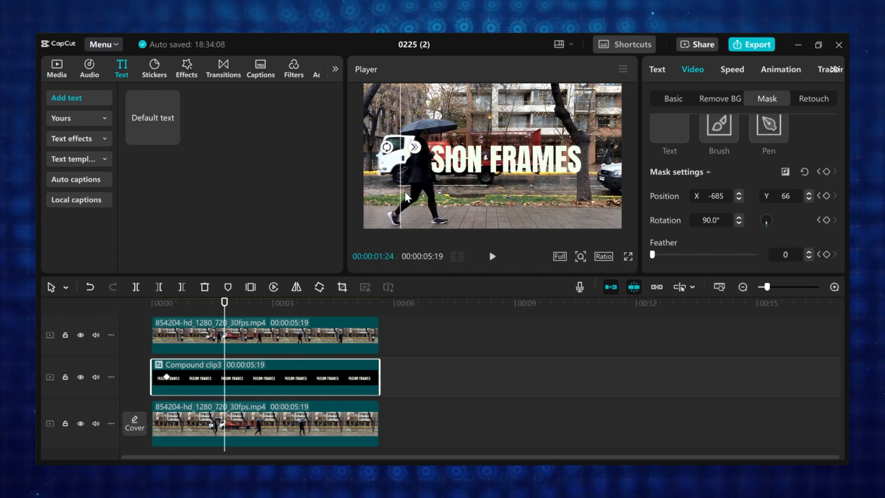
{"action": "left_click_drag", "start_coordinate": [403, 185], "coordinate": [424, 190]}
Keyframe the mask line onto the walking person at successive points across the text, ending at X 382, Y -129
{"action": "key", "text": "Right"}
{"action": "key", "text": "Right"}
{"action": "key", "text": "Right"}
{"action": "key", "text": "Right"}
{"action": "key", "text": "Right"}
{"action": "key", "text": "Right"}
{"action": "key", "text": "Right"}
{"action": "key", "text": "Right"}
{"action": "key", "text": "Right"}
{"action": "key", "text": "Right"}
{"action": "left_click_drag", "start_coordinate": [423, 190], "coordinate": [511, 209]}
{"action": "key", "text": "Right"}
{"action": "key", "text": "Right"}
{"action": "key", "text": "Right"}
{"action": "key", "text": "Right"}
{"action": "key", "text": "Right"}
{"action": "key", "text": "Right"}
{"action": "key", "text": "Right"}
{"action": "key", "text": "Right"}
{"action": "key", "text": "Right"}
{"action": "key", "text": "Right"}
{"action": "key", "text": "Right"}
{"action": "key", "text": "Right"}
{"action": "key", "text": "Right"}
{"action": "key", "text": "Right"}
{"action": "key", "text": "Right"}
{"action": "key", "text": "Right"}
{"action": "key", "text": "Right"}
{"action": "key", "text": "Right"}
{"action": "key", "text": "Right"}
{"action": "left_click_drag", "start_coordinate": [264, 302], "coordinate": [281, 302]}
{"action": "left_click_drag", "start_coordinate": [511, 208], "coordinate": [547, 207]}
Keyframe the mask line with the walking person at 00:00:03:18 and once more past the end of the text, and play back the reveal
{"action": "left_click_drag", "start_coordinate": [280, 302], "coordinate": [296, 303]}
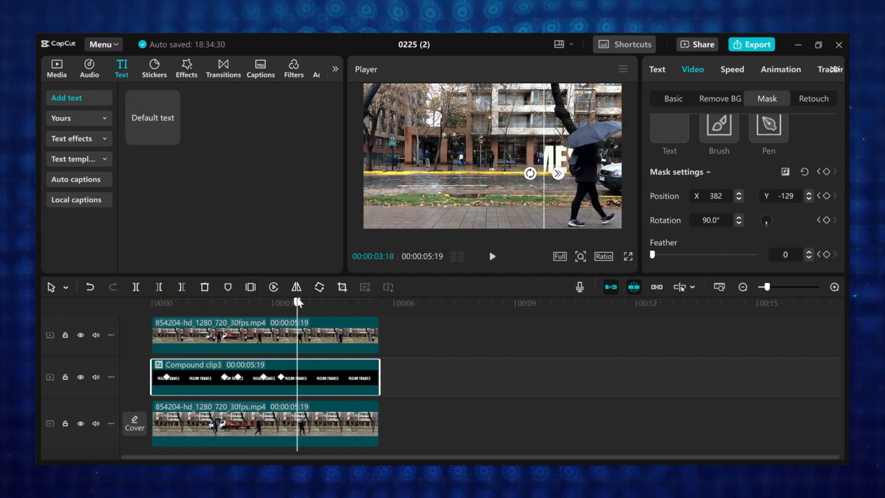
{"action": "left_click_drag", "start_coordinate": [548, 208], "coordinate": [585, 214]}
{"action": "left_click_drag", "start_coordinate": [297, 302], "coordinate": [307, 303]}
{"action": "left_click_drag", "start_coordinate": [585, 214], "coordinate": [602, 220]}
{"action": "left_click_drag", "start_coordinate": [307, 303], "coordinate": [247, 306]}
{"action": "left_click", "coordinate": [491, 255]}
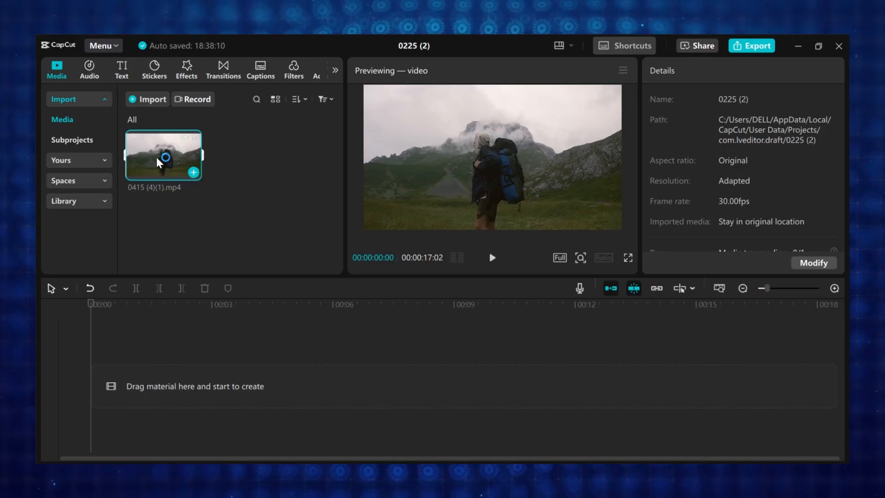
Place the hiker video 0415 (4)(1).mp4 on the timeline, and add a default text stretched to the clip's full length
{"action": "left_click_drag", "start_coordinate": [157, 156], "coordinate": [162, 380]}
{"action": "left_click", "coordinate": [122, 70]}
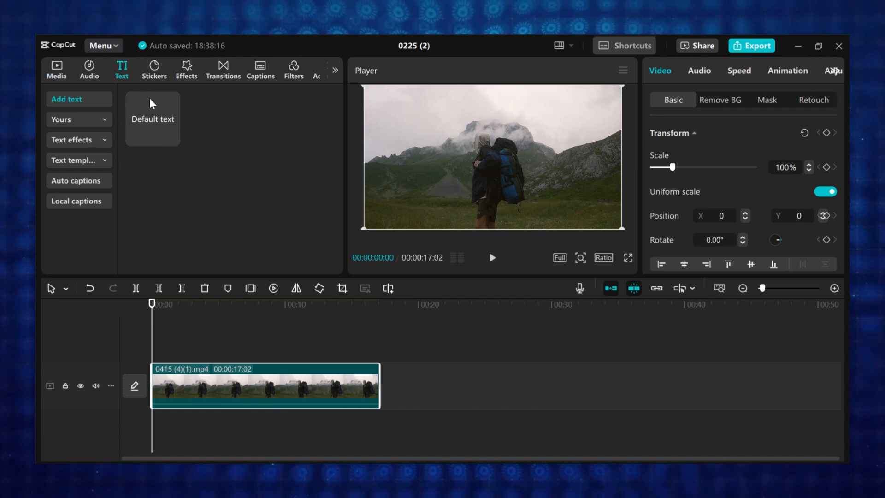
{"action": "left_click", "coordinate": [172, 138]}
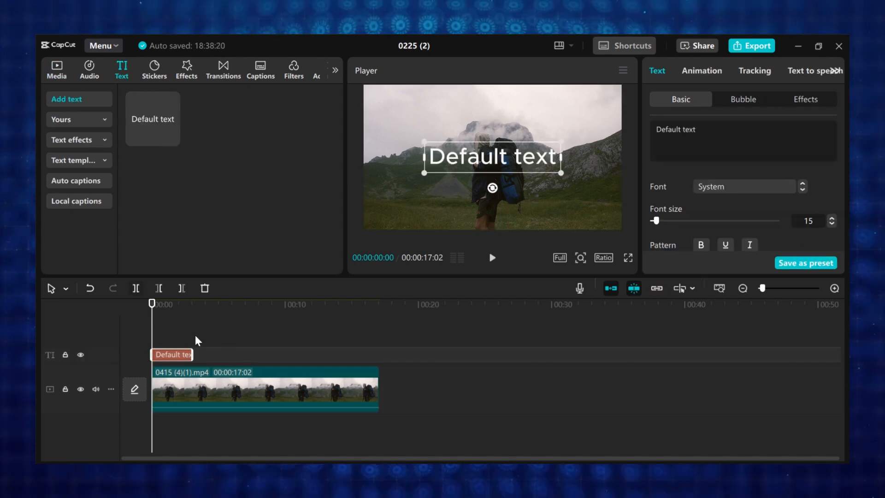
{"action": "left_click_drag", "start_coordinate": [194, 352], "coordinate": [380, 354]}
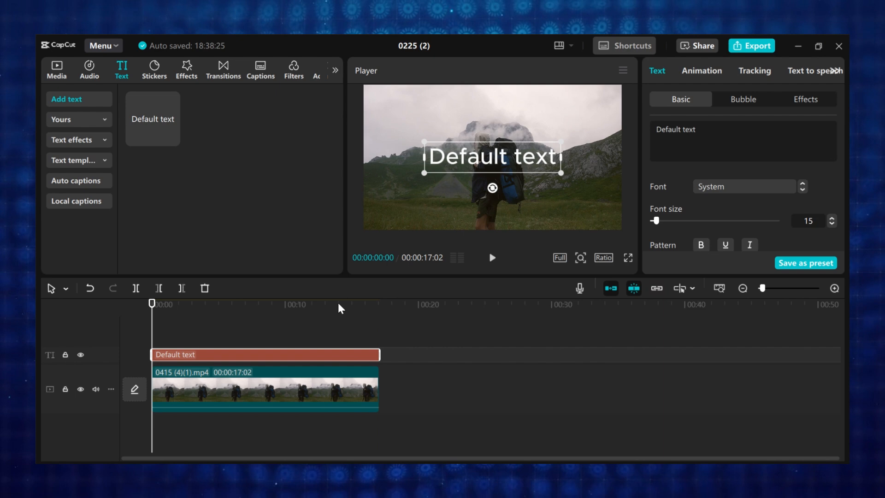
Change the text to FUSION in the Anton font, enlarge it and move it slightly down in the frame
{"action": "triple_click", "coordinate": [713, 130]}
{"action": "type", "text": "FUSION"}
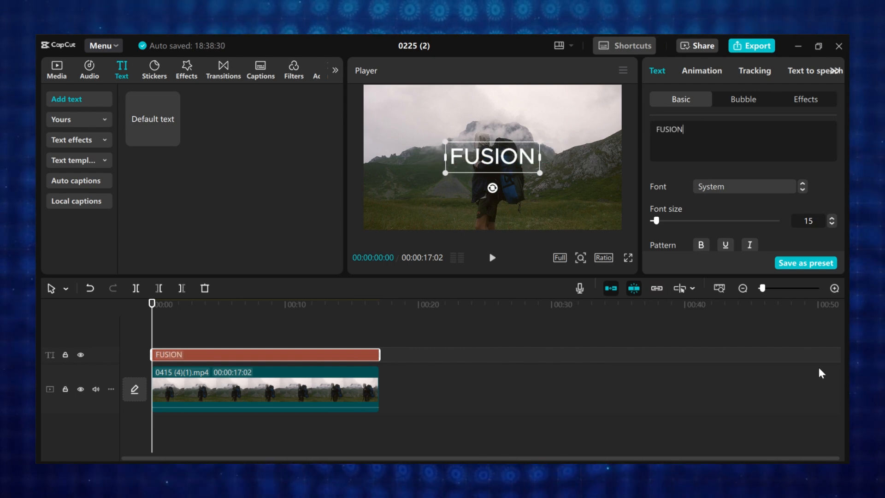
{"action": "left_click", "coordinate": [779, 187]}
{"action": "left_click", "coordinate": [757, 153]}
{"action": "left_click_drag", "start_coordinate": [540, 143], "coordinate": [628, 128]}
{"action": "left_click_drag", "start_coordinate": [509, 181], "coordinate": [510, 200]}
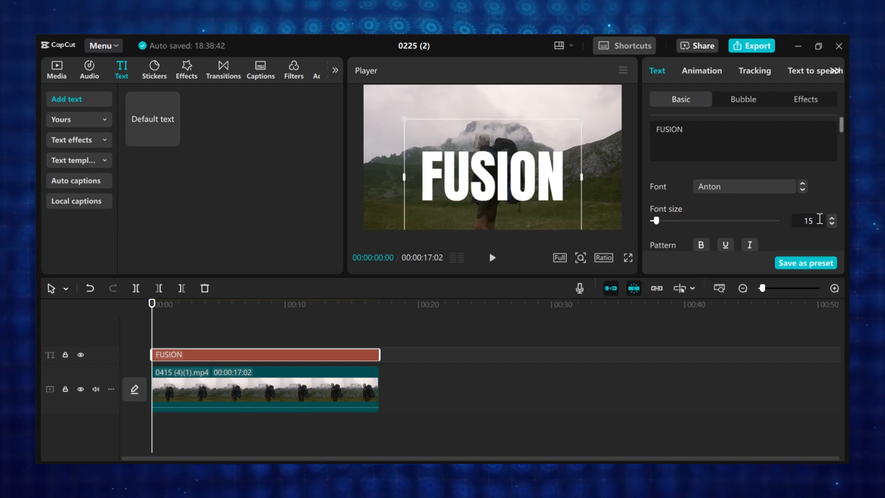
Change the FUSION text colour to light green and apply the "Blur ... Left" In animation
{"action": "scroll", "coordinate": [710, 239], "scroll_direction": "down", "scroll_amount": 2}
{"action": "left_click", "coordinate": [713, 246]}
{"action": "left_click", "coordinate": [712, 266]}
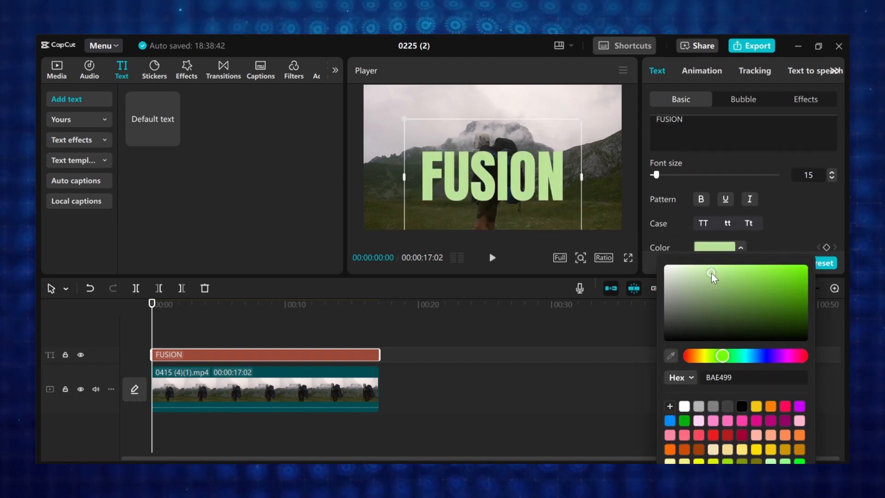
{"action": "left_click", "coordinate": [513, 364]}
{"action": "left_click", "coordinate": [180, 354]}
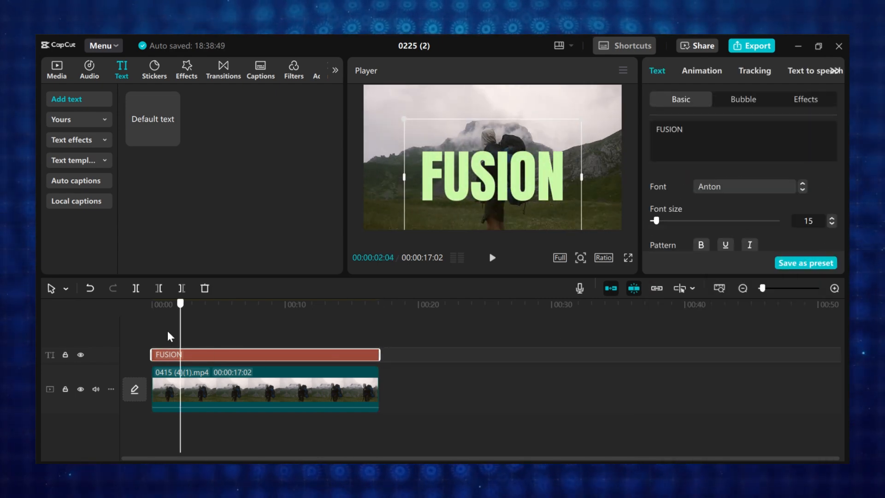
{"action": "left_click", "coordinate": [705, 70]}
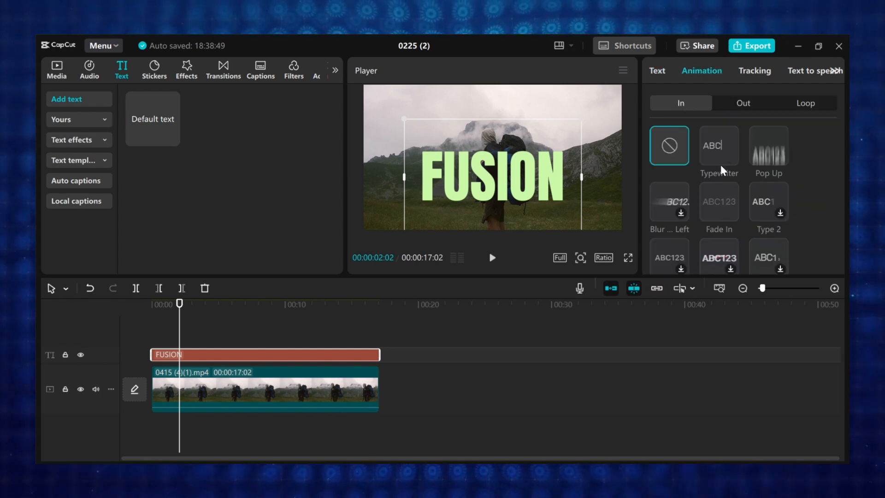
{"action": "left_click", "coordinate": [682, 212]}
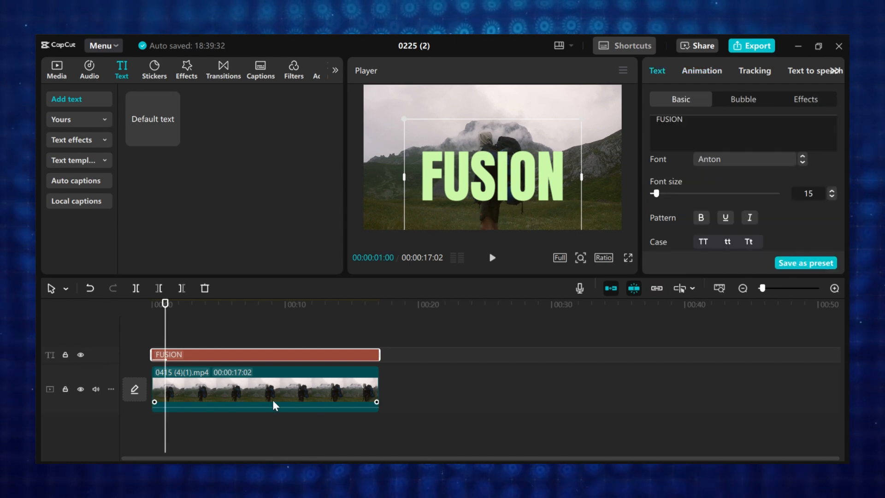
Duplicate the hiker video onto a track above the FUSION text and remove the copy's background with Auto removal
{"action": "left_click", "coordinate": [274, 404]}
{"action": "left_click_drag", "start_coordinate": [245, 403], "coordinate": [236, 333]}
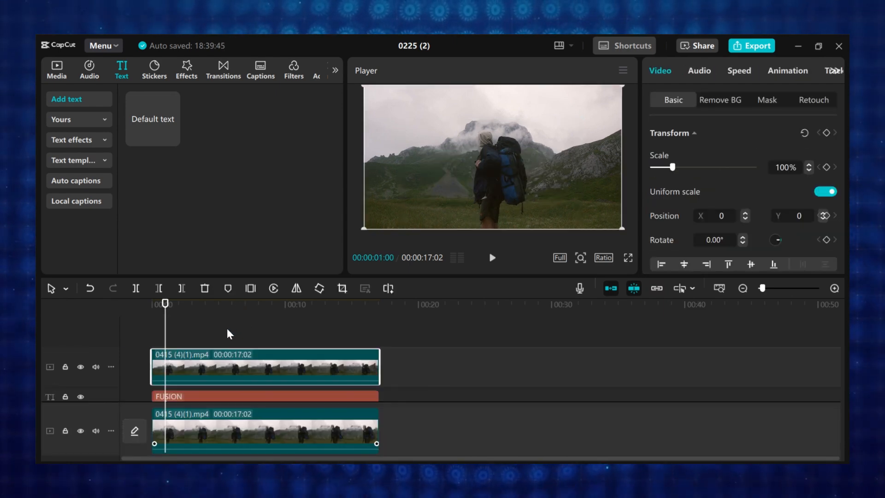
{"action": "left_click", "coordinate": [726, 101]}
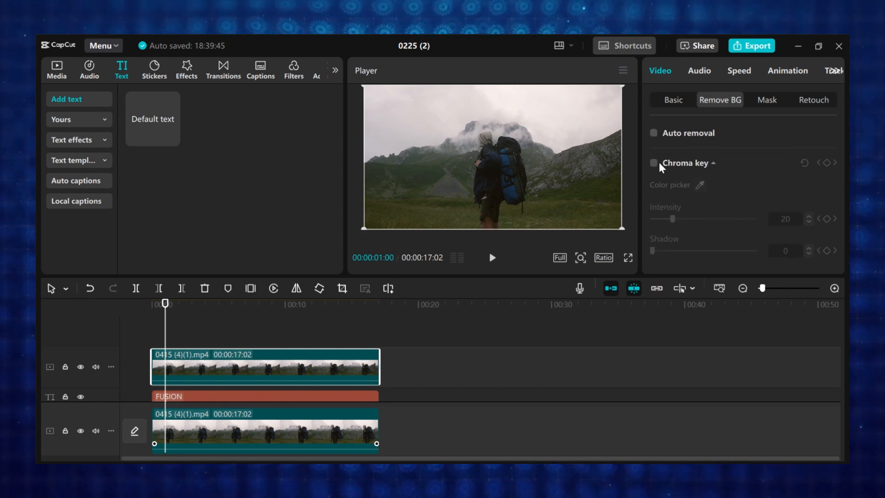
{"action": "left_click", "coordinate": [654, 134]}
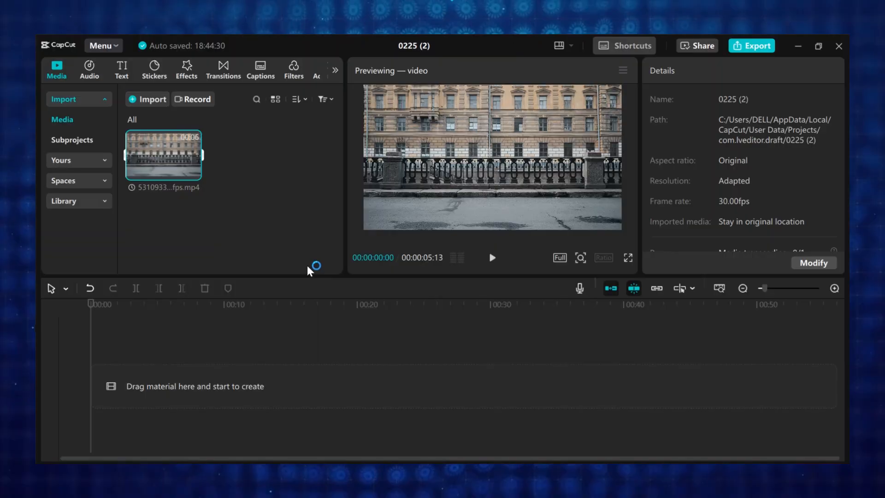
Place the 5310933 street video on the timeline, and add a default text stretched to the clip's full length
{"action": "left_click_drag", "start_coordinate": [190, 151], "coordinate": [165, 375]}
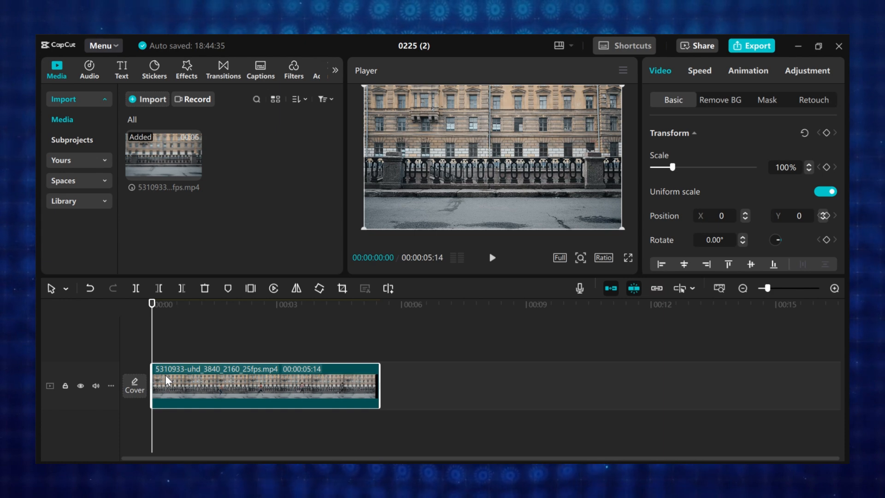
{"action": "left_click", "coordinate": [121, 70]}
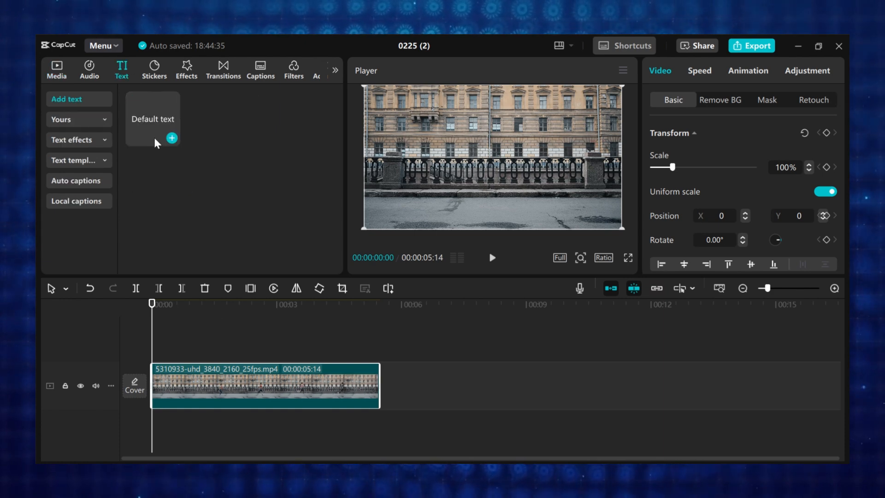
{"action": "left_click", "coordinate": [169, 140]}
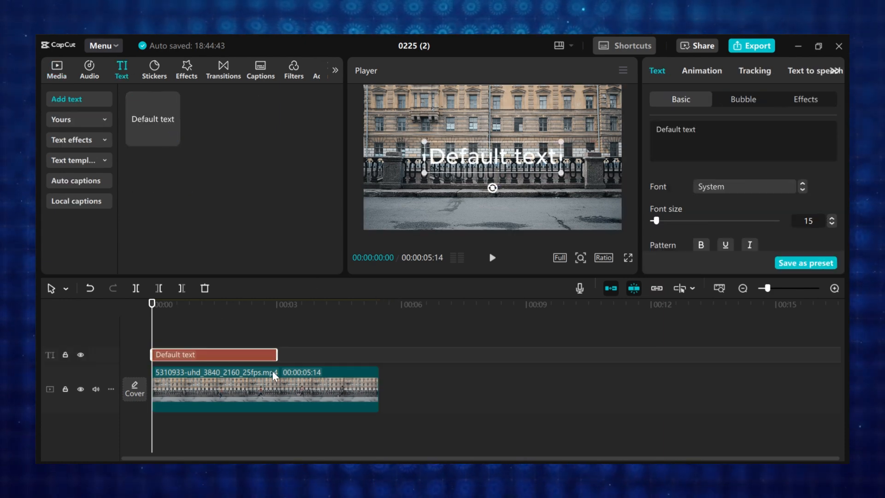
{"action": "left_click_drag", "start_coordinate": [276, 357], "coordinate": [380, 357]}
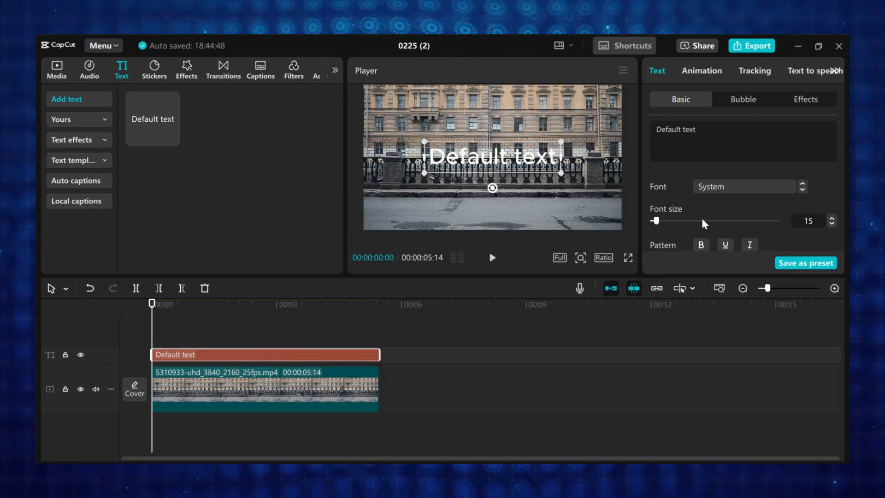
Change the text to WORKOUT in the Anton font, enlarge it, and move the playhead to 00:00:01:08
{"action": "left_click", "coordinate": [662, 136]}
{"action": "type", "text": "WORKOUT"}
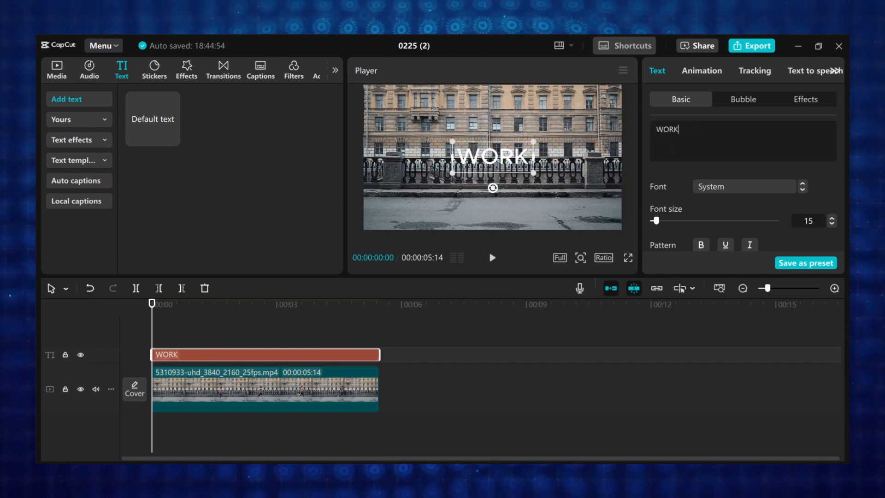
{"action": "left_click", "coordinate": [716, 186]}
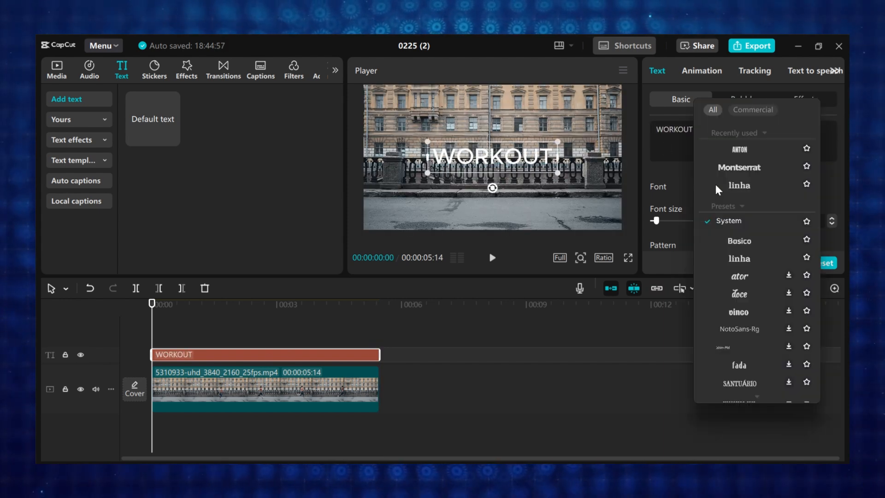
{"action": "left_click", "coordinate": [719, 147]}
{"action": "left_click", "coordinate": [204, 340]}
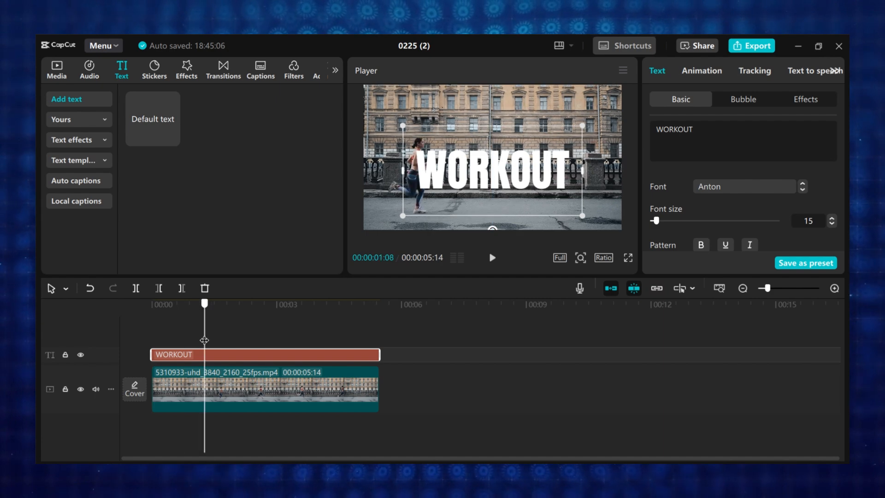
Change the WORKOUT text colour to a saturated golden yellow and turn on a further text style option at a reduced value
{"action": "scroll", "coordinate": [743, 197], "scroll_direction": "down", "scroll_amount": 3}
{"action": "left_click", "coordinate": [715, 210]}
{"action": "left_click", "coordinate": [712, 256]}
{"action": "left_click", "coordinate": [706, 318]}
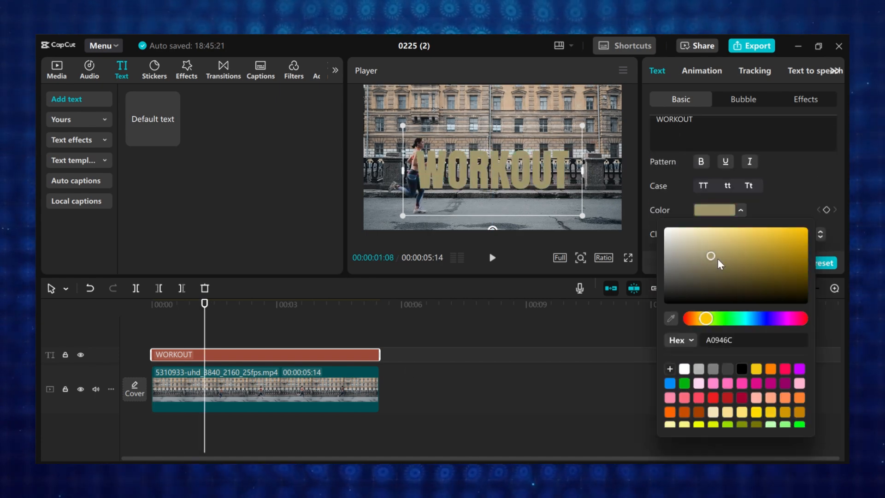
{"action": "left_click_drag", "start_coordinate": [717, 258], "coordinate": [805, 228]}
{"action": "left_click", "coordinate": [678, 209]}
{"action": "scroll", "coordinate": [678, 232], "scroll_direction": "down", "scroll_amount": 10}
{"action": "left_click", "coordinate": [654, 198]}
{"action": "scroll", "coordinate": [669, 205], "scroll_direction": "down", "scroll_amount": 1}
{"action": "left_click_drag", "start_coordinate": [745, 206], "coordinate": [686, 212]}
Duplicate the runner video onto a track above the WORKOUT text and remove the copy's background with Auto removal
{"action": "left_click", "coordinate": [219, 389]}
{"action": "left_click_drag", "start_coordinate": [219, 388], "coordinate": [214, 311]}
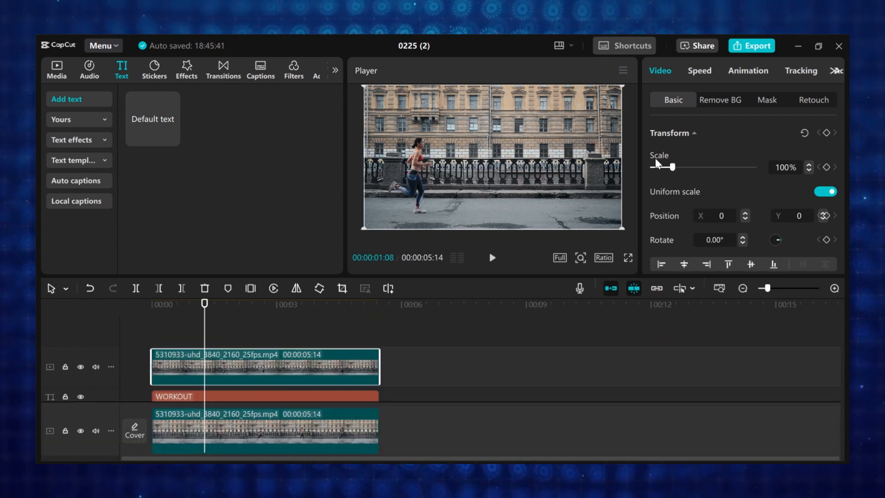
{"action": "left_click", "coordinate": [715, 106]}
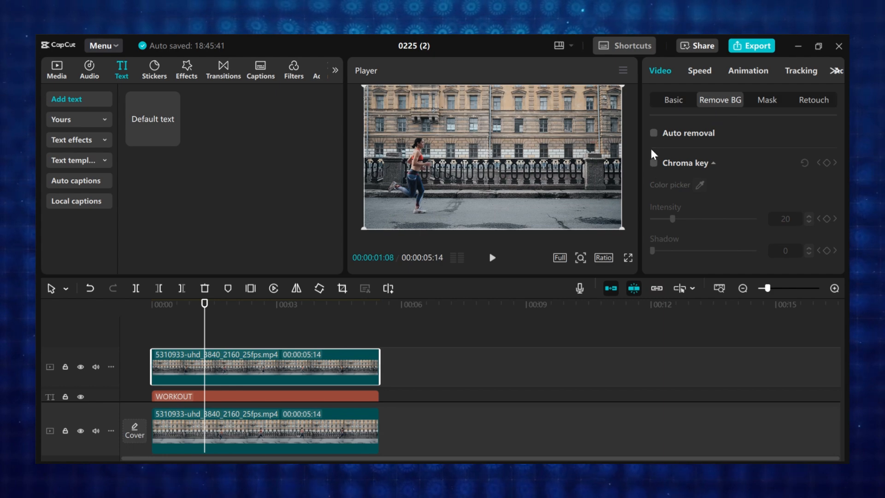
{"action": "left_click", "coordinate": [654, 133]}
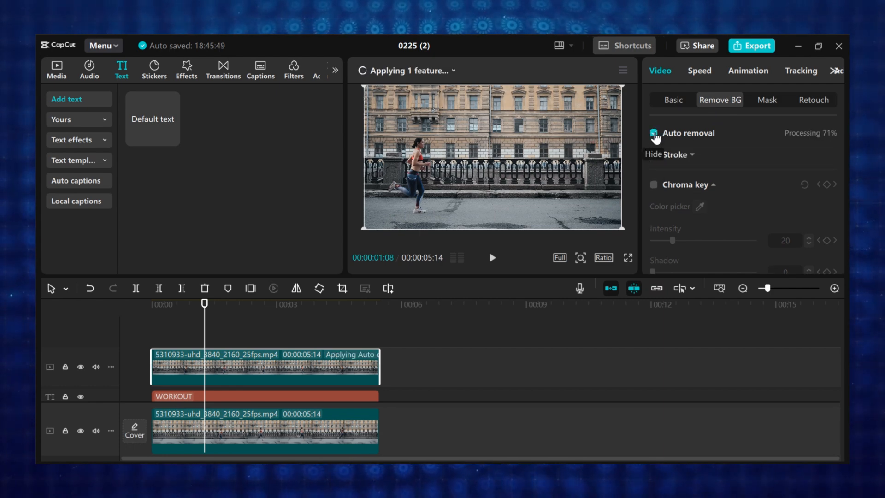
Convert the WORKOUT text into a compound clip and give it a Split mask
{"action": "left_click", "coordinate": [237, 384]}
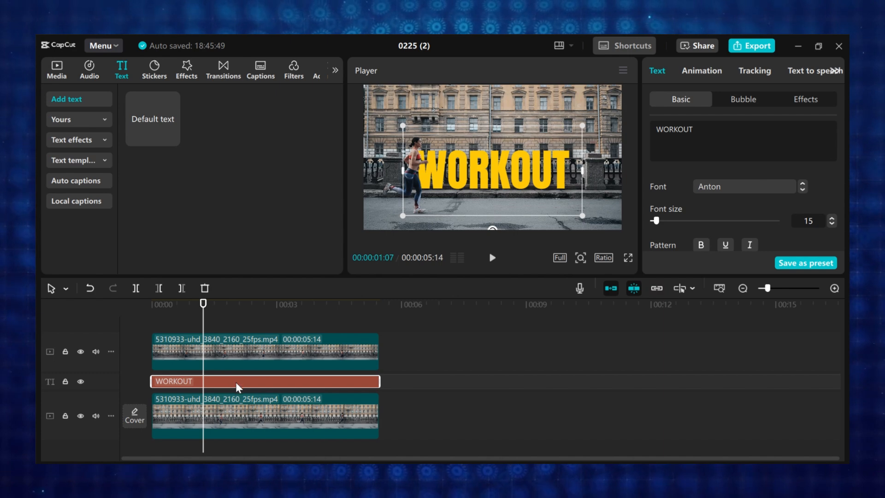
{"action": "right_click", "coordinate": [237, 384]}
{"action": "left_click", "coordinate": [285, 330]}
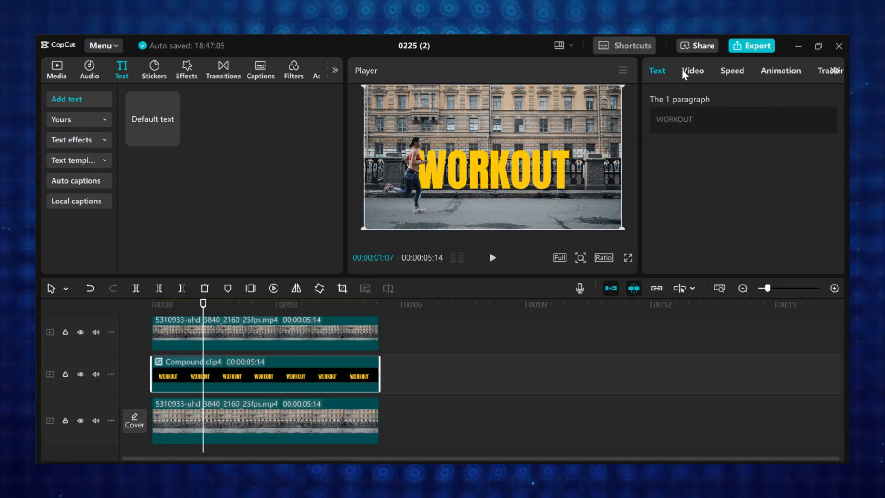
{"action": "left_click", "coordinate": [683, 72]}
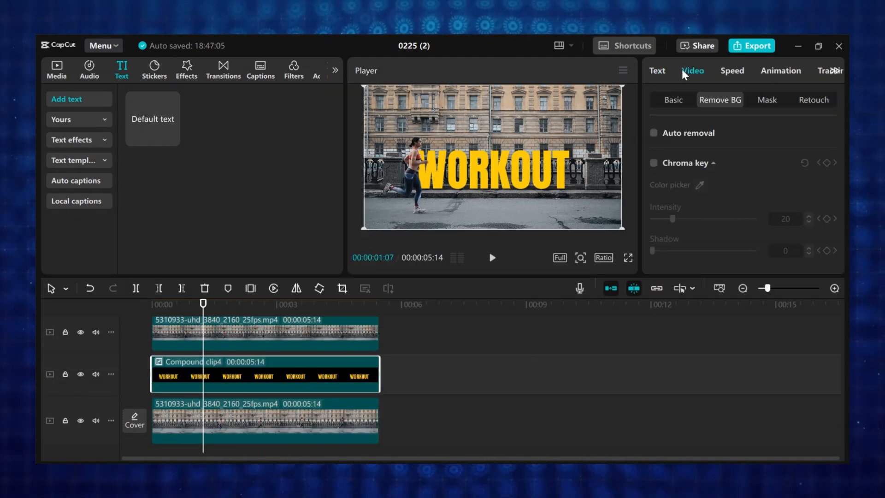
{"action": "left_click", "coordinate": [767, 99]}
{"action": "left_click", "coordinate": [674, 158]}
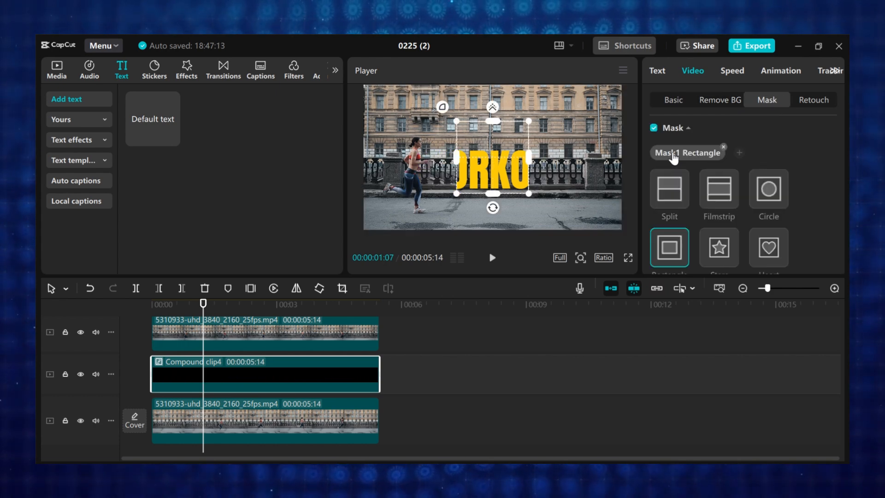
{"action": "left_click", "coordinate": [669, 203]}
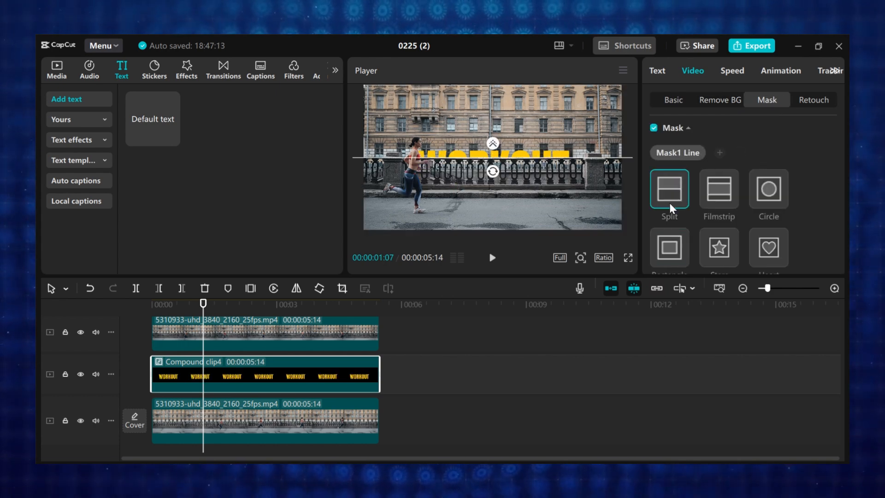
Rotate the WORKOUT split mask to -90°, place it on the runner at X -606, Y 69 and keyframe the mask settings at 00:00:01:07
{"action": "left_click", "coordinate": [493, 171]}
{"action": "left_click_drag", "start_coordinate": [494, 171], "coordinate": [520, 156]}
{"action": "left_click_drag", "start_coordinate": [492, 195], "coordinate": [415, 195]}
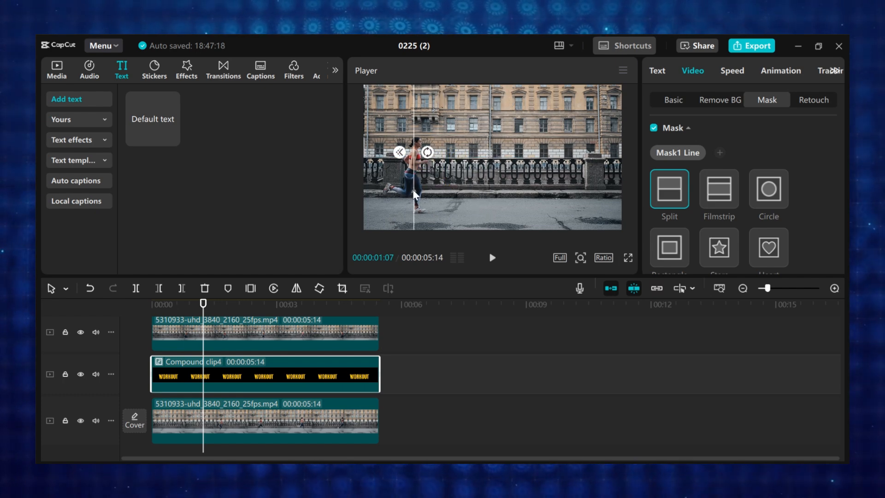
{"action": "scroll", "coordinate": [754, 190], "scroll_direction": "down", "scroll_amount": 4}
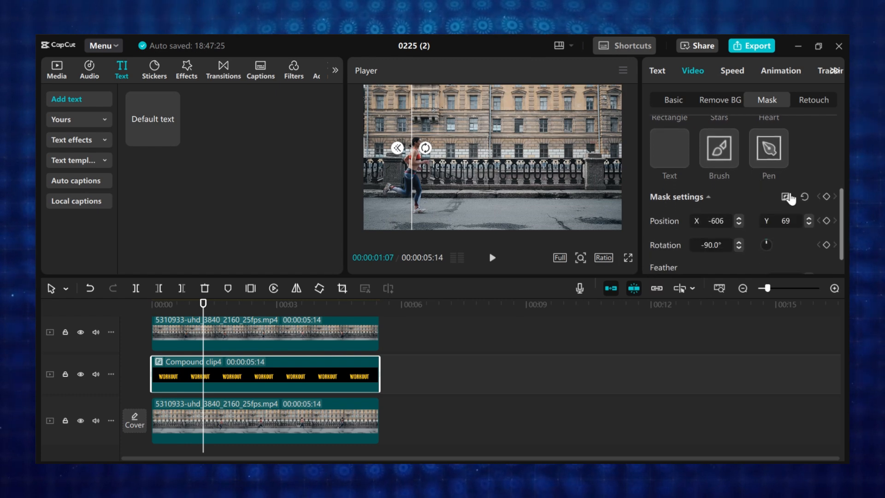
{"action": "left_click", "coordinate": [826, 193]}
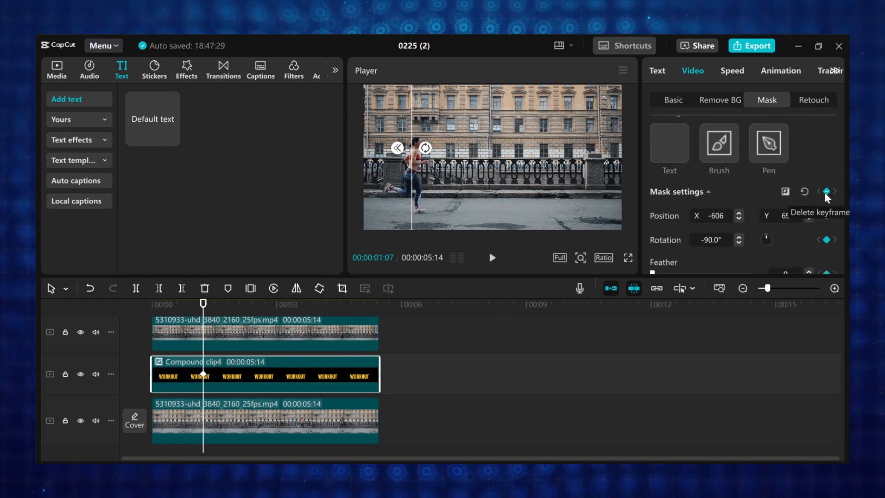
Keyframe the WORKOUT split mask along with the runner in short intervals, reaching X -129, Y 0 at 00:00:02:02
{"action": "left_click_drag", "start_coordinate": [203, 304], "coordinate": [213, 305]}
{"action": "left_click_drag", "start_coordinate": [411, 203], "coordinate": [430, 202]}
{"action": "left_click_drag", "start_coordinate": [213, 304], "coordinate": [224, 305]}
{"action": "left_click_drag", "start_coordinate": [431, 203], "coordinate": [447, 203]}
{"action": "left_click_drag", "start_coordinate": [224, 305], "coordinate": [238, 306]}
{"action": "left_click_drag", "start_coordinate": [447, 203], "coordinate": [475, 203]}
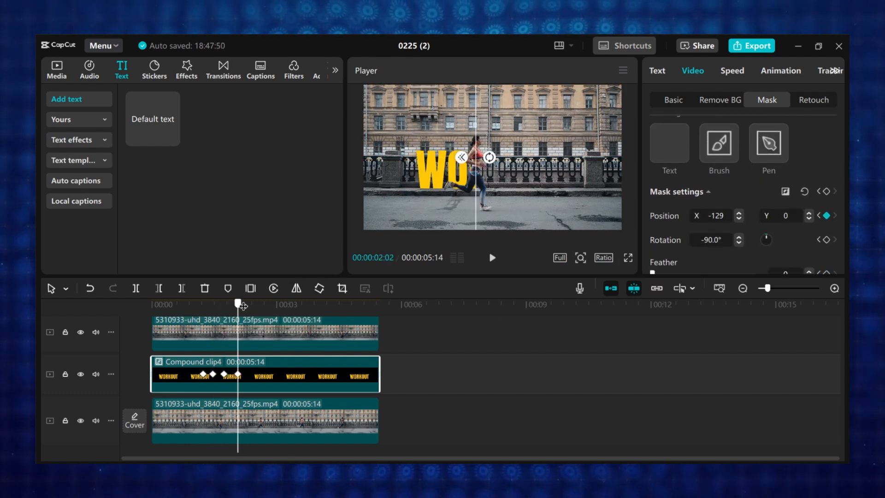
Continue keyframing the split mask with the runner through X 593, Y 119 at 00:00:03:08 and past the last letter, and play the reveal
{"action": "left_click_drag", "start_coordinate": [237, 304], "coordinate": [254, 305]}
{"action": "left_click_drag", "start_coordinate": [475, 203], "coordinate": [502, 203]}
{"action": "left_click_drag", "start_coordinate": [253, 305], "coordinate": [263, 306]}
{"action": "left_click_drag", "start_coordinate": [502, 203], "coordinate": [523, 203]}
{"action": "left_click_drag", "start_coordinate": [262, 305], "coordinate": [276, 307]}
{"action": "left_click_drag", "start_coordinate": [523, 203], "coordinate": [550, 203]}
{"action": "left_click_drag", "start_coordinate": [277, 305], "coordinate": [288, 306]}
{"action": "left_click_drag", "start_coordinate": [550, 203], "coordinate": [573, 203]}
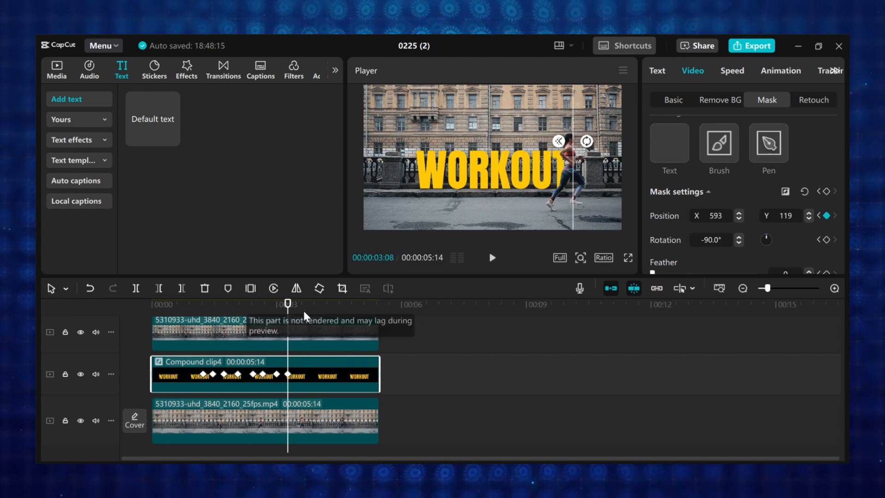
{"action": "left_click_drag", "start_coordinate": [288, 306], "coordinate": [301, 306]}
{"action": "left_click_drag", "start_coordinate": [301, 306], "coordinate": [152, 306]}
{"action": "key", "text": "space"}
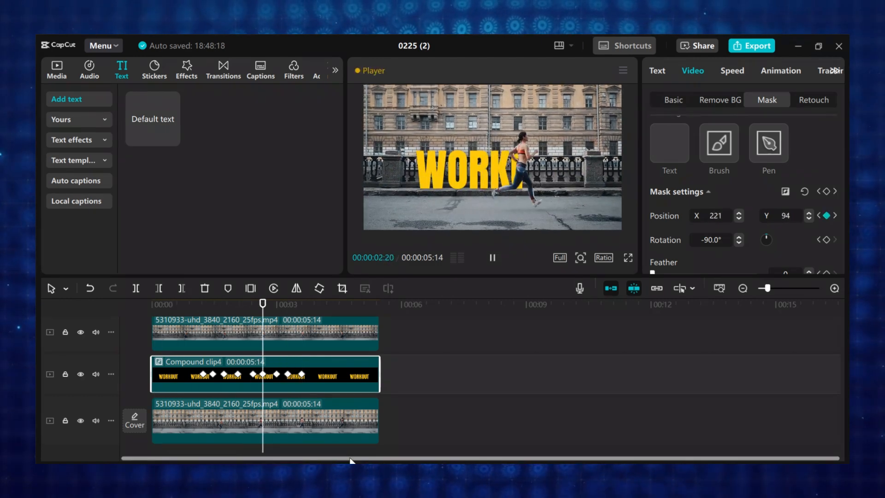
{"action": "key", "text": "space"}
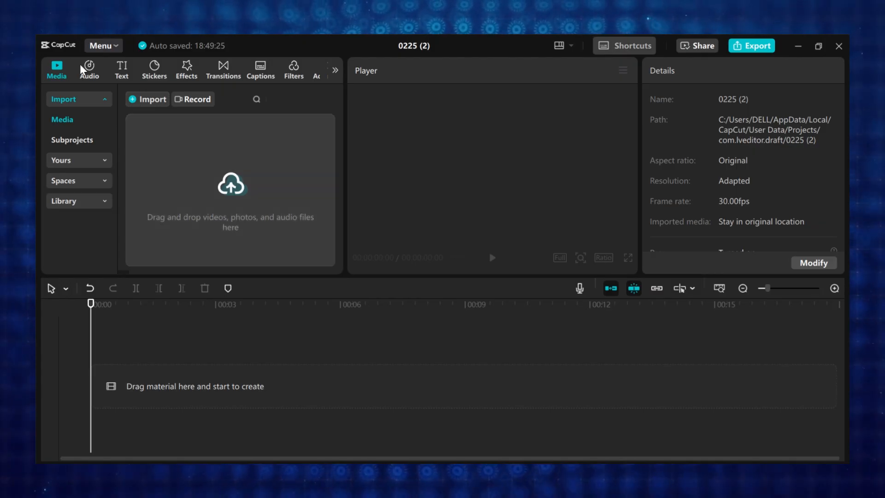
Add a default text to the empty timeline reading FUSION FRAMES
{"action": "left_click", "coordinate": [122, 70]}
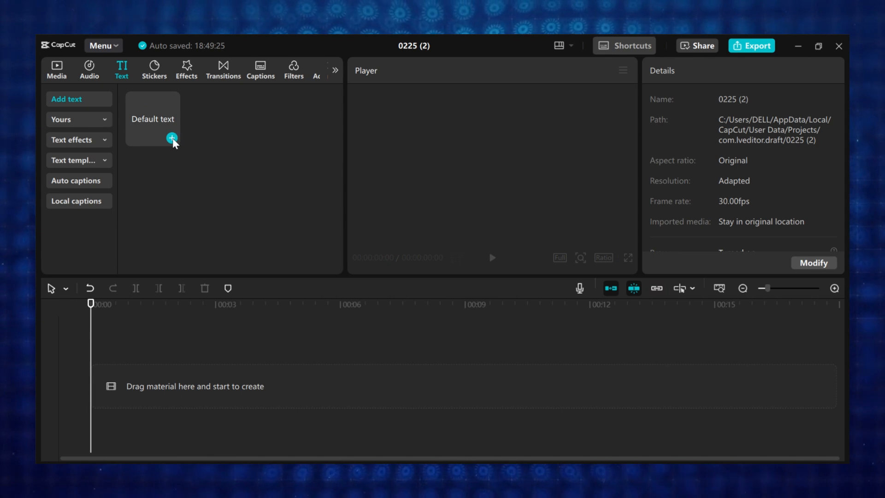
{"action": "left_click", "coordinate": [171, 138]}
{"action": "type", "text": "FUSIO"}
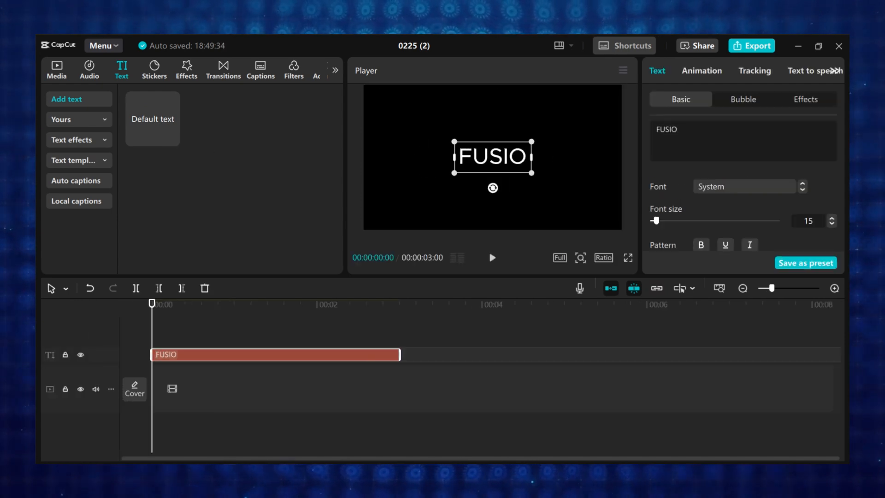
{"action": "type", "text": "N FRAMES"}
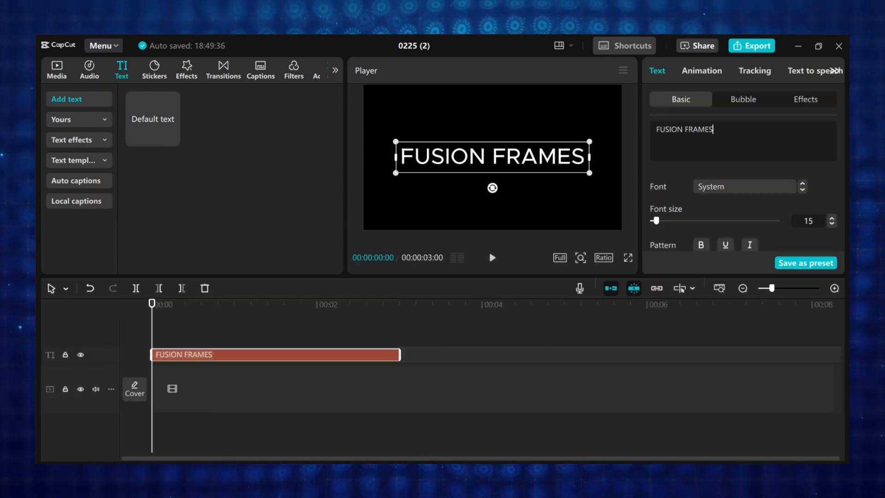
Set the FUSION FRAMES text's font to Anton and enlarge it to about two thirds of the frame width
{"action": "left_click", "coordinate": [784, 188]}
{"action": "left_click", "coordinate": [770, 181]}
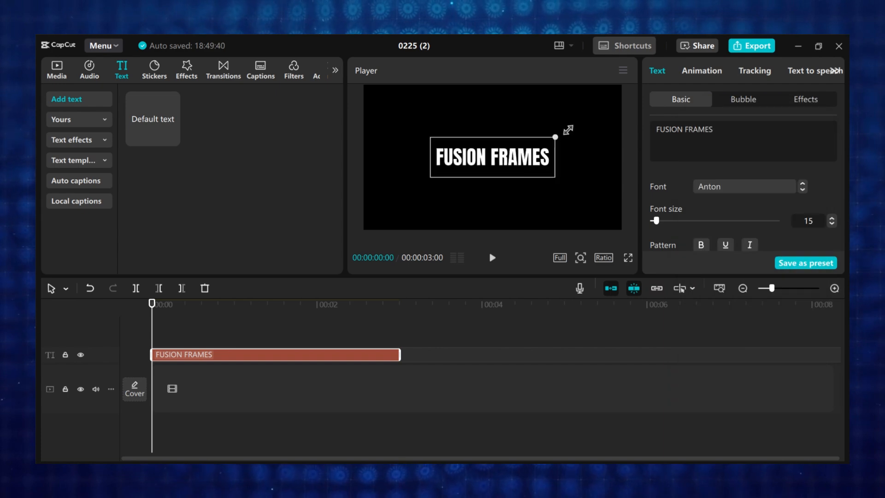
{"action": "left_click_drag", "start_coordinate": [619, 103], "coordinate": [629, 107]}
{"action": "scroll", "coordinate": [673, 200], "scroll_direction": "down", "scroll_amount": 3}
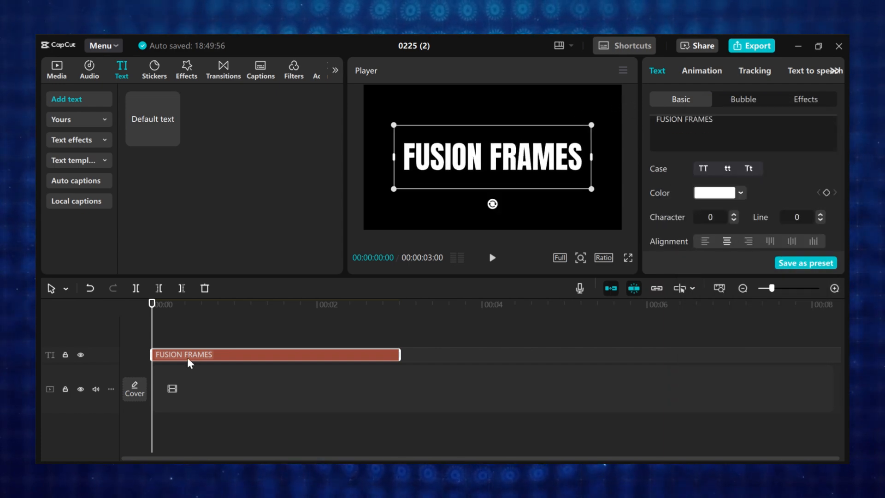
Convert the FUSION FRAMES text into a compound clip and give it a Filmstrip mask
{"action": "right_click", "coordinate": [187, 357]}
{"action": "left_click", "coordinate": [208, 325]}
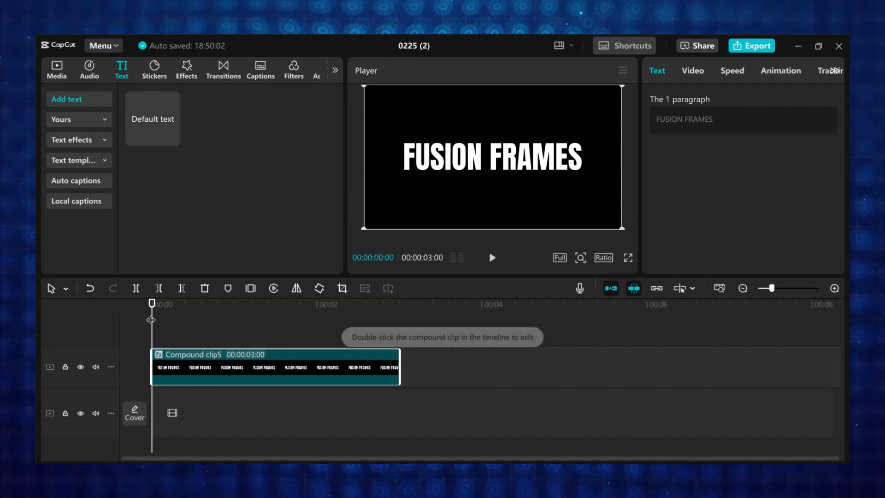
{"action": "left_click", "coordinate": [701, 72]}
{"action": "left_click", "coordinate": [722, 98]}
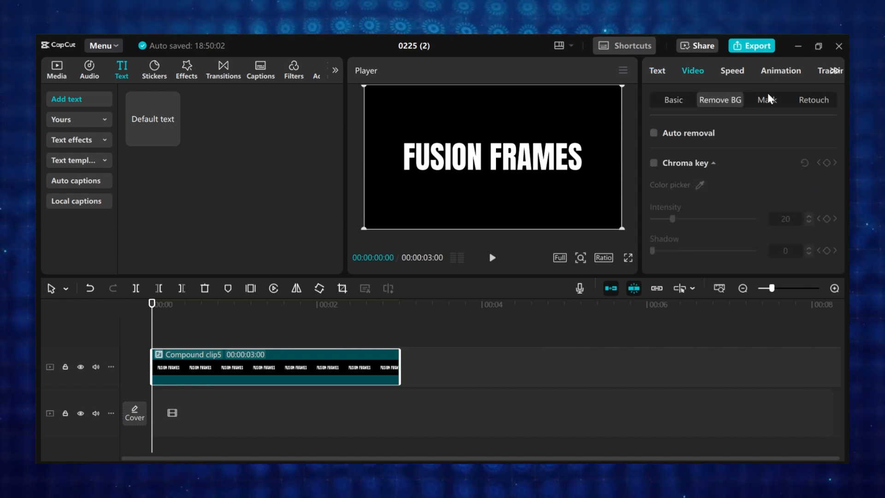
{"action": "left_click", "coordinate": [768, 95]}
{"action": "left_click", "coordinate": [709, 152]}
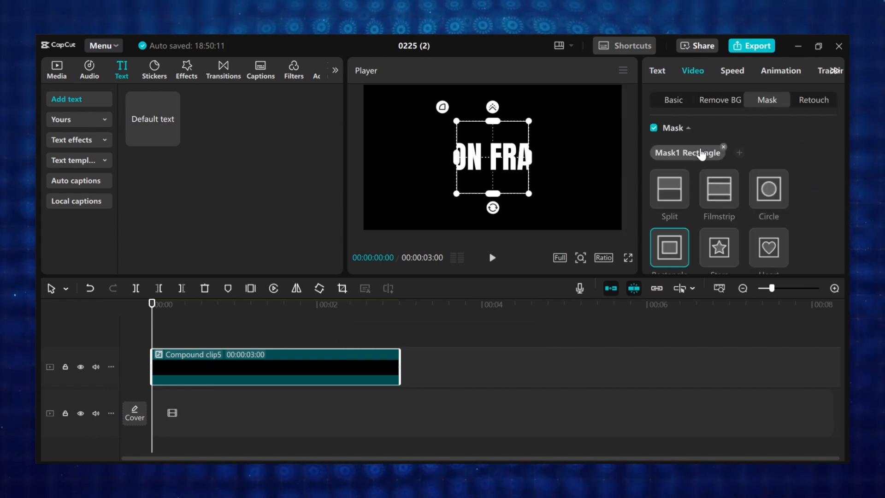
{"action": "left_click", "coordinate": [720, 190]}
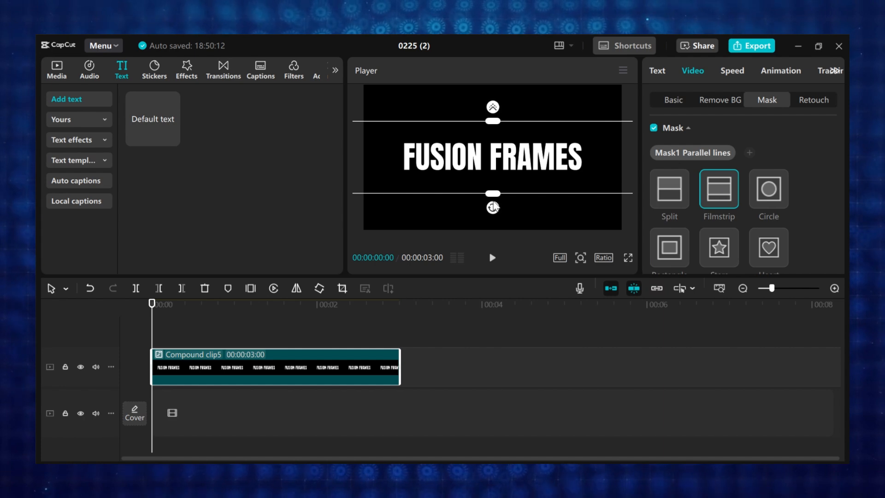
Feather and tilt the filmstrip mask to -67° at size 224, place it at X -953, Y 470 and keyframe its settings at 00:00:00:00
{"action": "left_click_drag", "start_coordinate": [493, 207], "coordinate": [448, 154]}
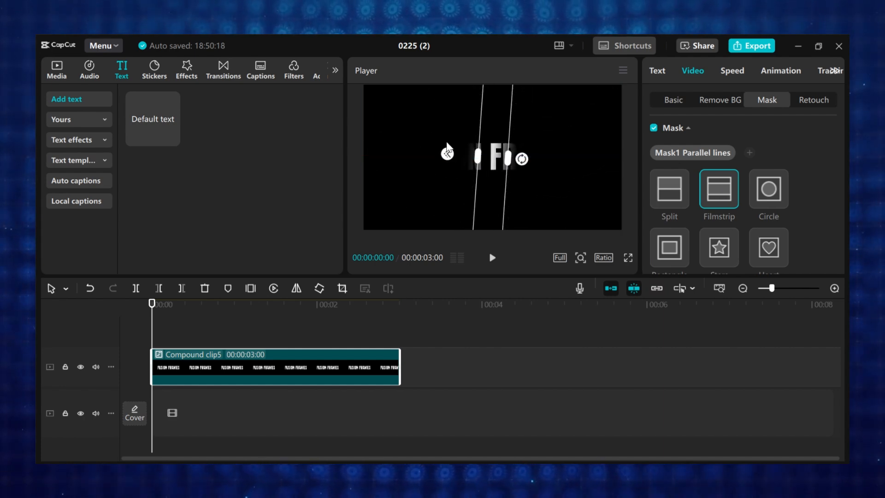
{"action": "left_click_drag", "start_coordinate": [521, 158], "coordinate": [361, 126]}
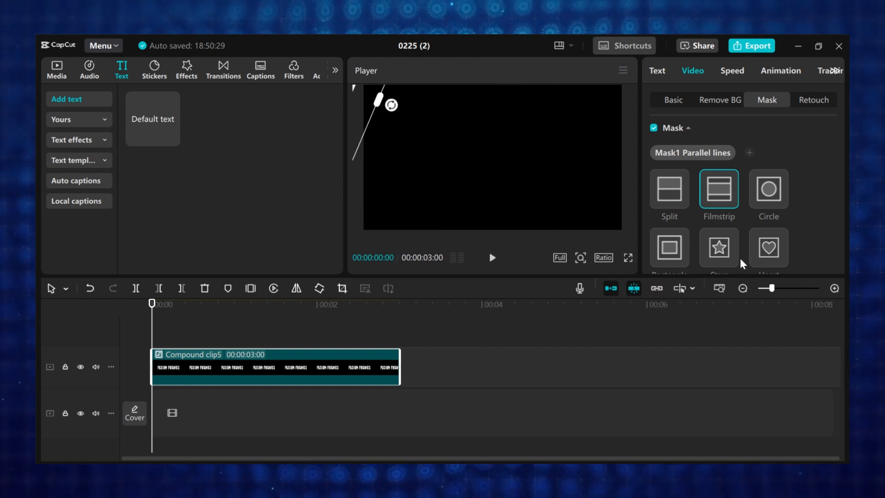
{"action": "scroll", "coordinate": [775, 220], "scroll_direction": "down", "scroll_amount": 5}
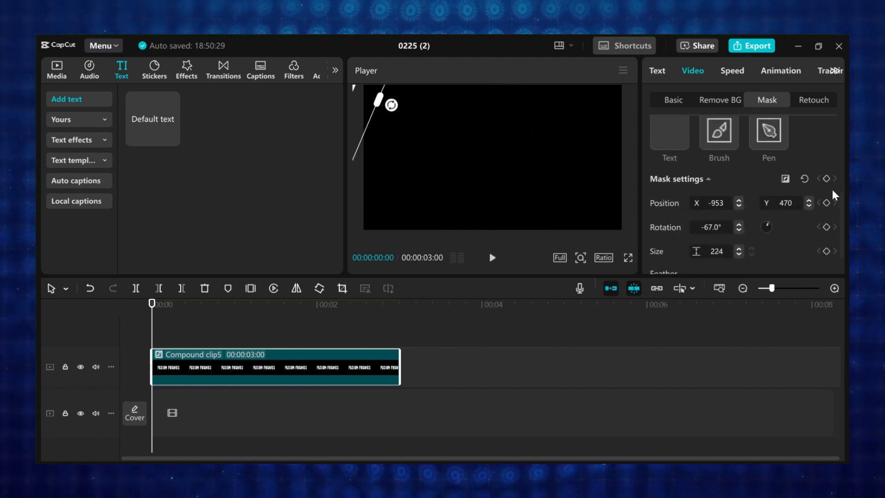
{"action": "left_click", "coordinate": [828, 179]}
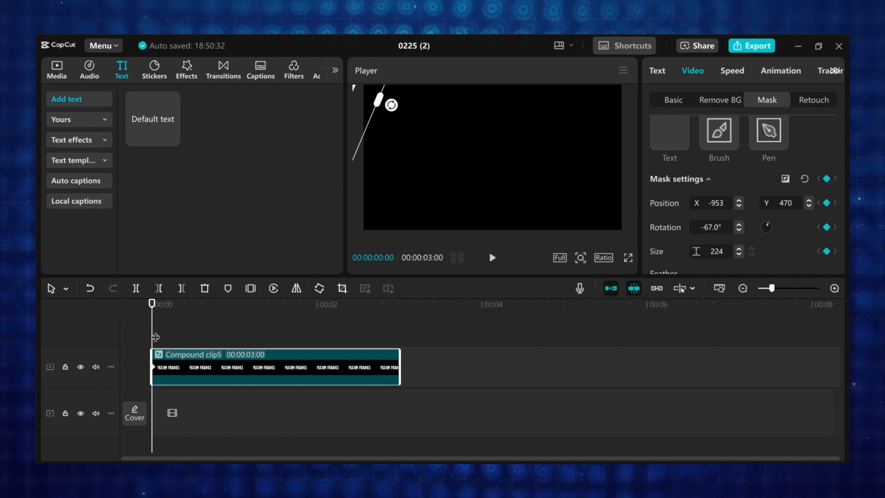
Sweep the filmstrip mask across the title to X 960, Y -258 at 00:00:00:19
{"action": "left_click_drag", "start_coordinate": [161, 328], "coordinate": [204, 330]}
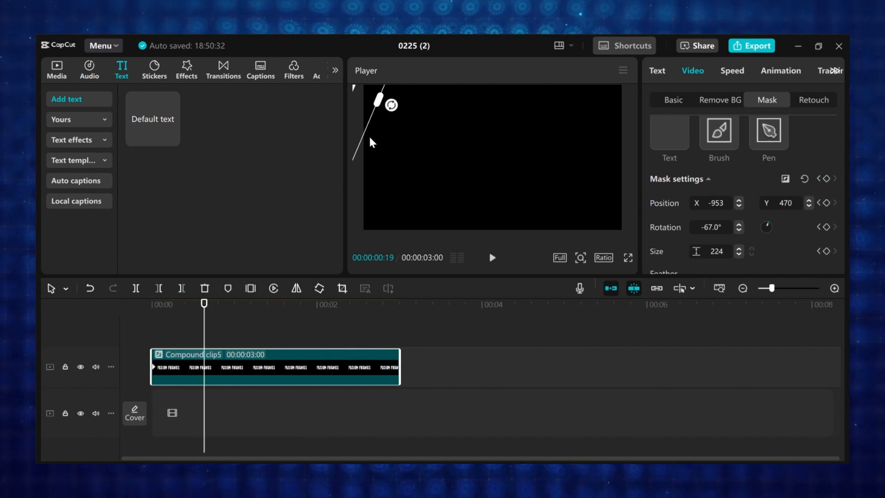
{"action": "left_click_drag", "start_coordinate": [356, 130], "coordinate": [521, 190]}
{"action": "left_click_drag", "start_coordinate": [614, 217], "coordinate": [658, 228]}
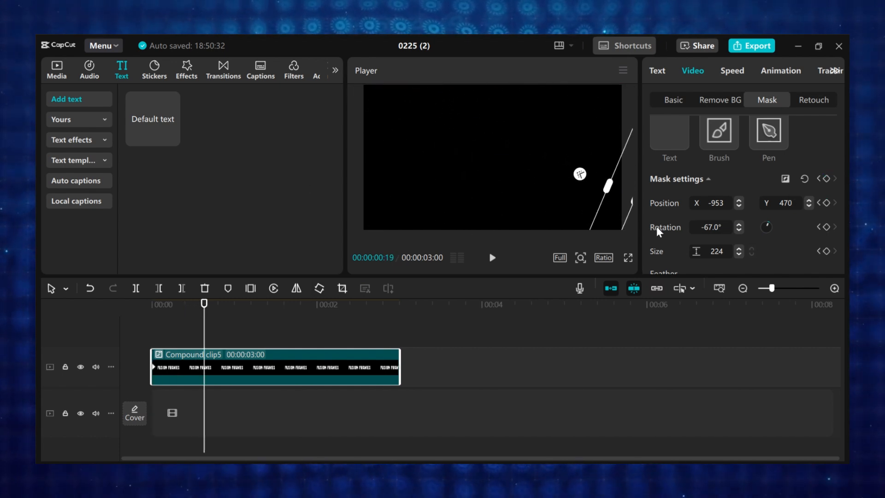
Return the mask to X 0, Y -110 at 00:00:01:09, widen it to size 3096 at 00:00:01:29, and play the title
{"action": "left_click_drag", "start_coordinate": [204, 331], "coordinate": [253, 332]}
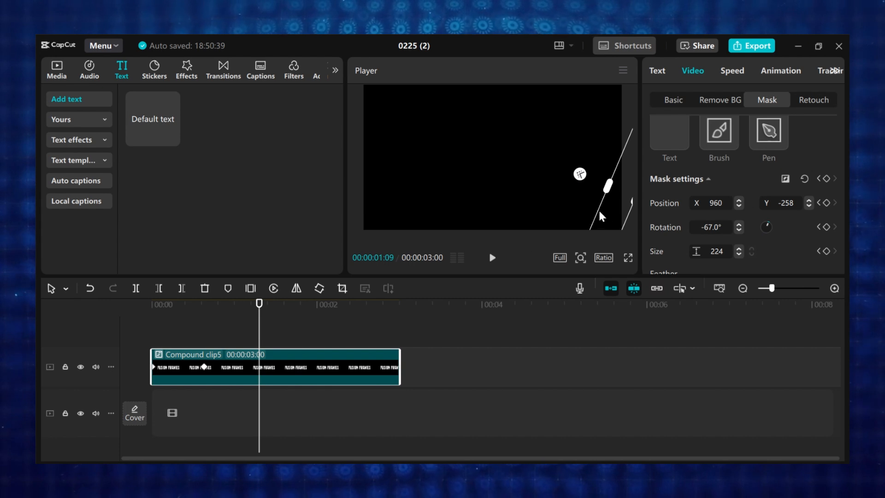
{"action": "left_click_drag", "start_coordinate": [601, 217], "coordinate": [490, 203]}
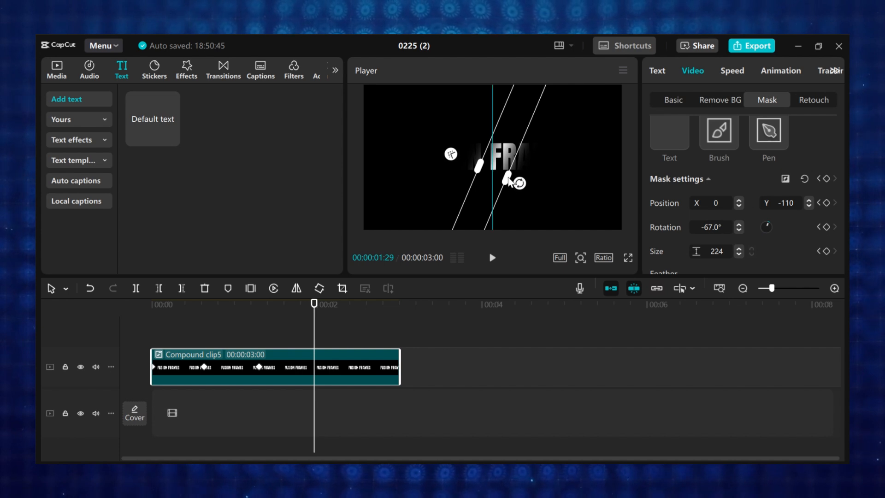
{"action": "left_click_drag", "start_coordinate": [508, 180], "coordinate": [658, 230]}
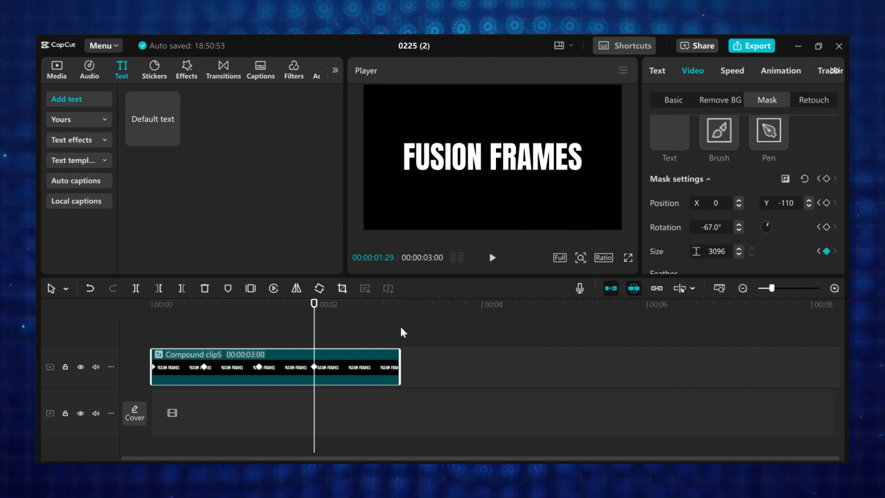
{"action": "left_click", "coordinate": [152, 329]}
{"action": "key", "text": "space"}
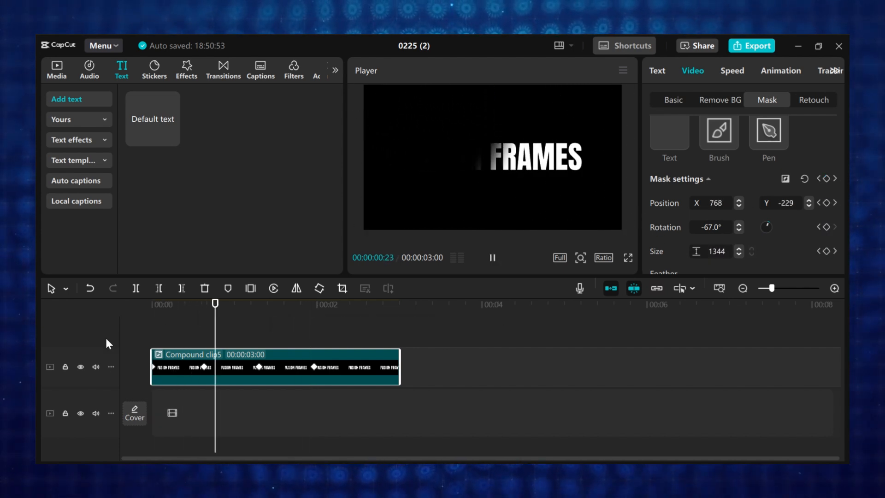
{"action": "key", "text": "space"}
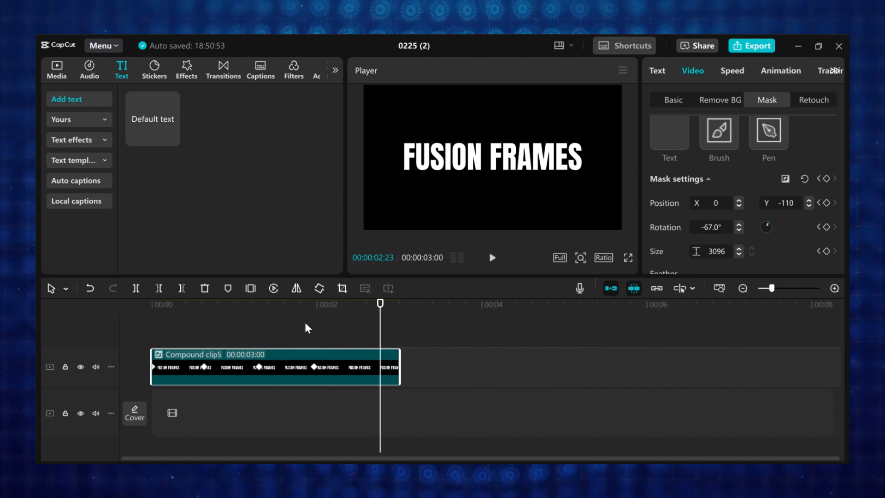
Readjust the filmstrip mask at its second and third keyframes and play the title from the start
{"action": "left_click_drag", "start_coordinate": [381, 328], "coordinate": [207, 375]}
{"action": "left_click_drag", "start_coordinate": [548, 167], "coordinate": [601, 190]}
{"action": "left_click_drag", "start_coordinate": [257, 337], "coordinate": [105, 332]}
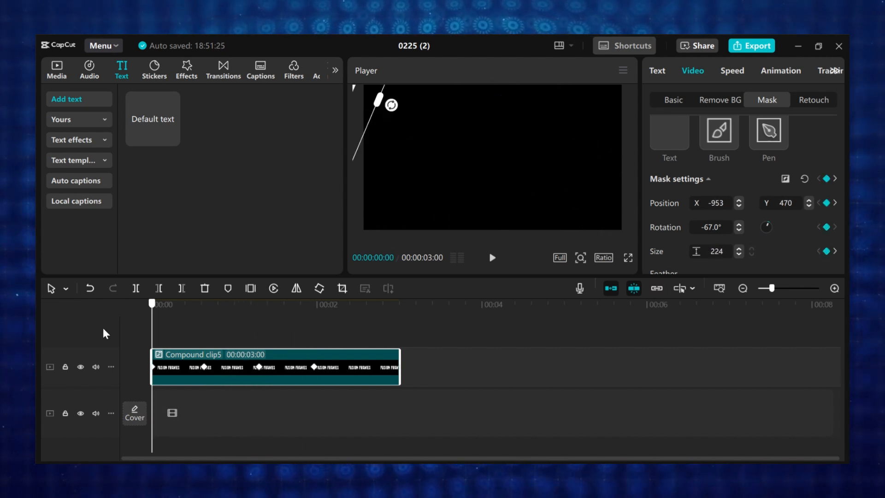
{"action": "key", "text": "space"}
{"action": "key", "text": "space"}
Slow the mask animation by spacing its last three keyframes out to the end of the clip, and play the title again
{"action": "left_click_drag", "start_coordinate": [314, 367], "coordinate": [398, 367]}
{"action": "left_click_drag", "start_coordinate": [260, 368], "coordinate": [308, 367]}
{"action": "left_click_drag", "start_coordinate": [205, 368], "coordinate": [238, 368]}
{"action": "left_click_drag", "start_coordinate": [309, 367], "coordinate": [303, 368]}
{"action": "left_click", "coordinate": [143, 340]}
{"action": "key", "text": "space"}
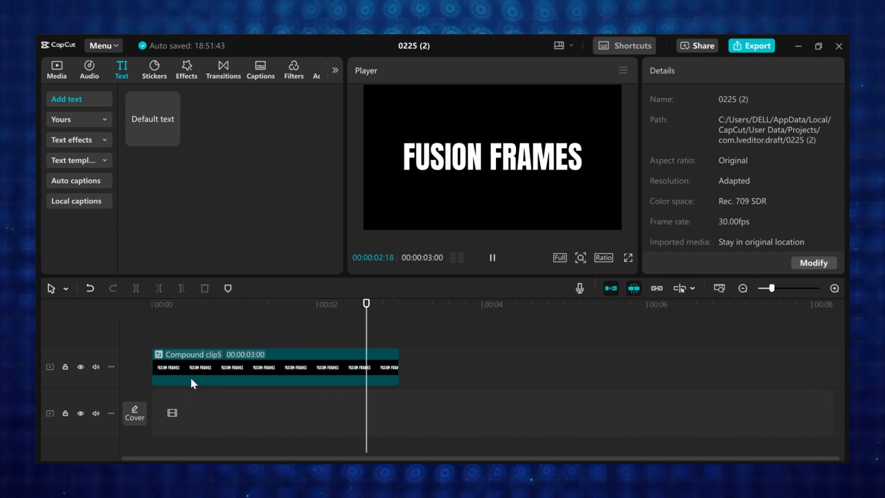
{"action": "key", "text": "space"}
{"action": "left_click", "coordinate": [291, 375]}
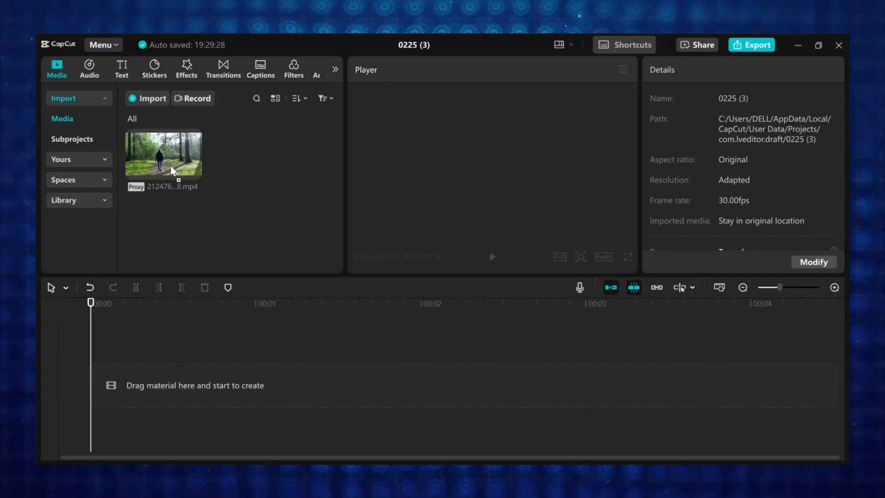
Place 212476_small.mp4 on the timeline and add a text with a person's first name above it, spanning the full clip length
{"action": "left_click_drag", "start_coordinate": [170, 165], "coordinate": [224, 320]}
{"action": "left_click", "coordinate": [152, 351]}
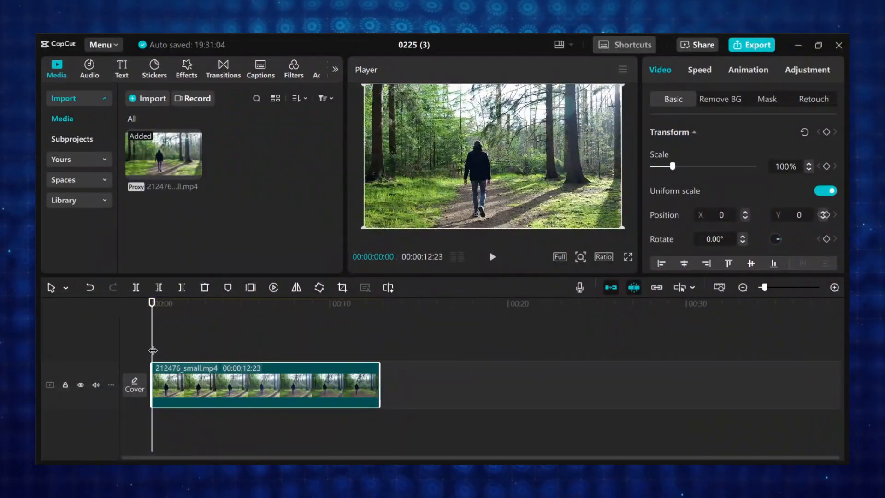
{"action": "left_click", "coordinate": [122, 74]}
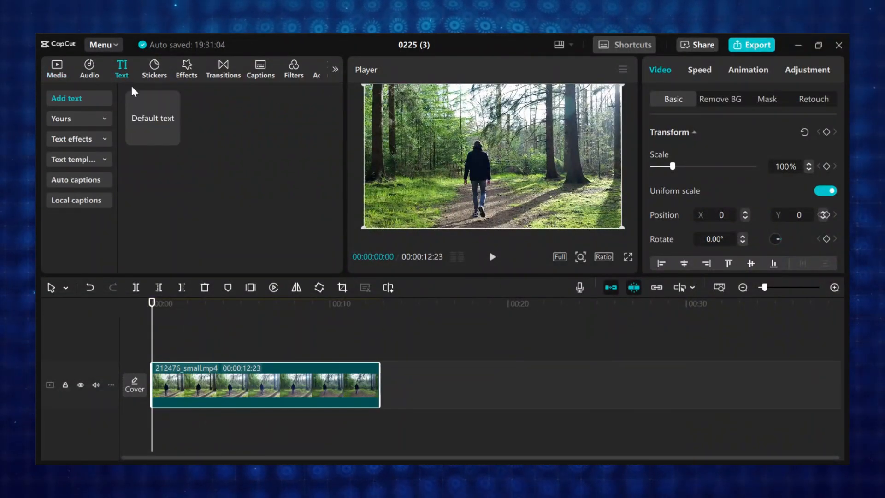
{"action": "left_click", "coordinate": [171, 138]}
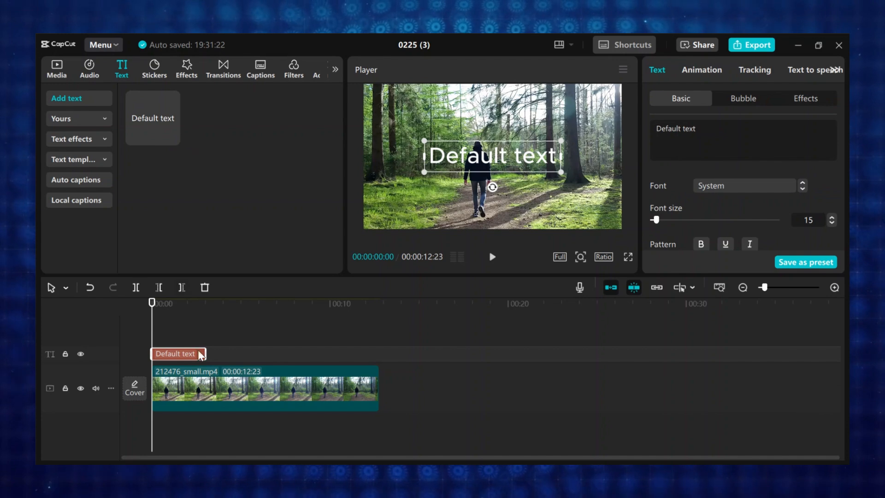
{"action": "left_click_drag", "start_coordinate": [205, 348], "coordinate": [380, 353]}
{"action": "left_click_drag", "start_coordinate": [703, 129], "coordinate": [648, 132]}
{"action": "type", "text": "ERIC"}
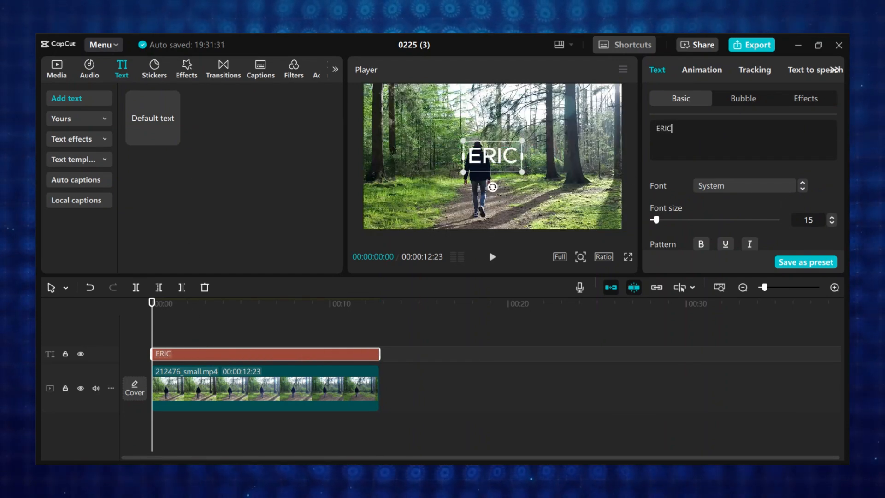
Set the name text's font to Anton
{"action": "left_click", "coordinate": [744, 185]}
{"action": "left_click", "coordinate": [739, 165]}
{"action": "left_click", "coordinate": [747, 187]}
{"action": "left_click", "coordinate": [755, 165]}
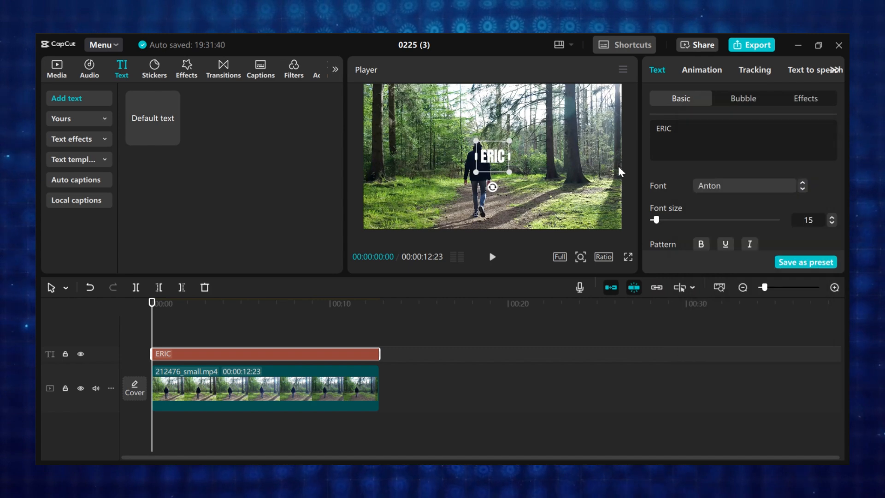
Recolour the name text bright red
{"action": "scroll", "coordinate": [665, 210], "scroll_direction": "down", "scroll_amount": 2}
{"action": "left_click", "coordinate": [715, 204]}
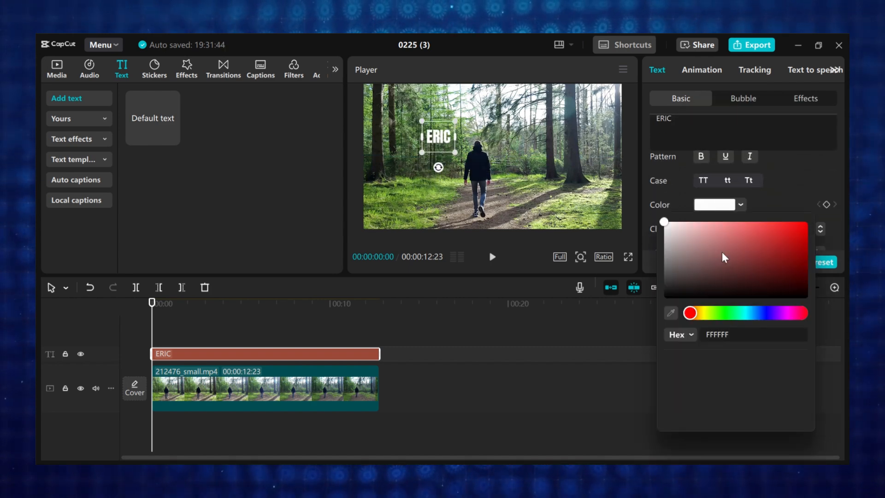
{"action": "left_click", "coordinate": [800, 222]}
Apply the yellow preset style with black outline to the name text and place it to the upper left of the walking man's head
{"action": "scroll", "coordinate": [748, 225], "scroll_direction": "down", "scroll_amount": 5}
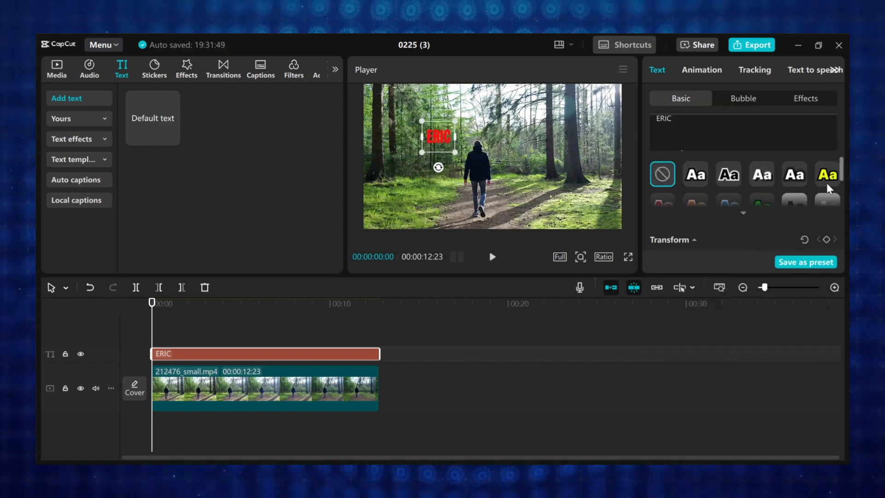
{"action": "left_click", "coordinate": [828, 175]}
{"action": "left_click_drag", "start_coordinate": [431, 135], "coordinate": [427, 129]}
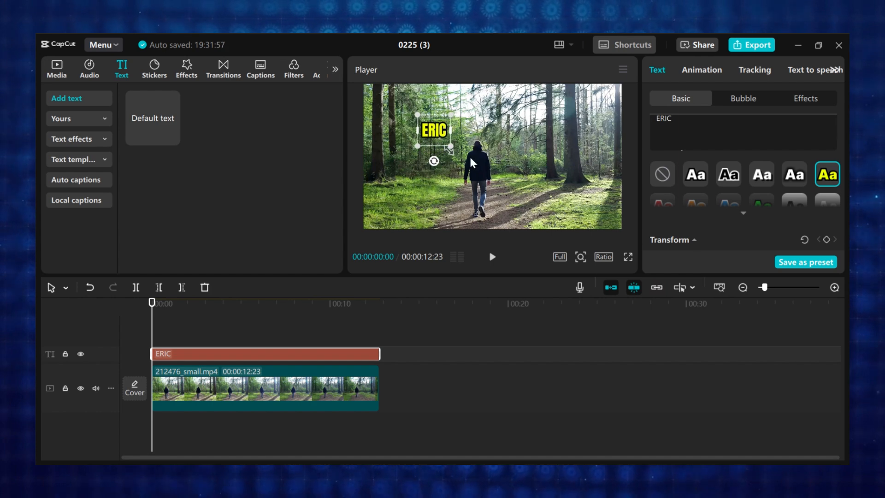
Apply motion tracking to the name text with the walking man's body as the tracked target, run it, and play back the result
{"action": "left_click", "coordinate": [762, 73]}
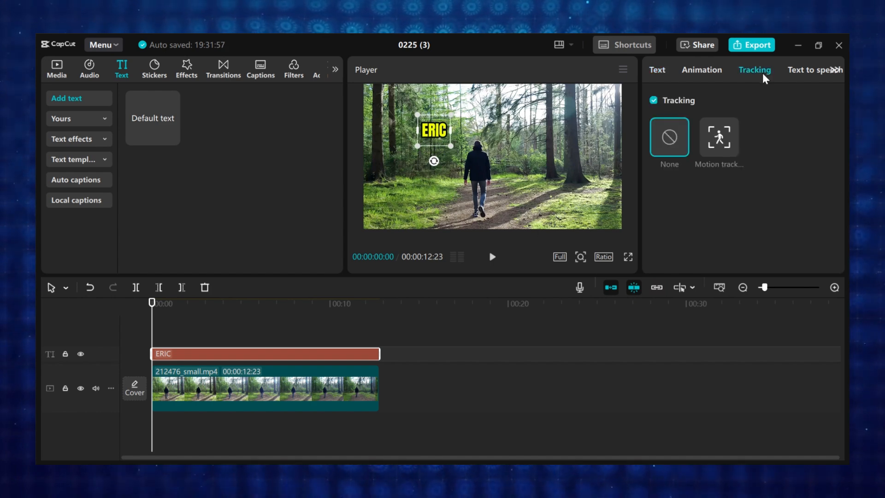
{"action": "left_click", "coordinate": [716, 137]}
{"action": "left_click_drag", "start_coordinate": [492, 175], "coordinate": [477, 172]}
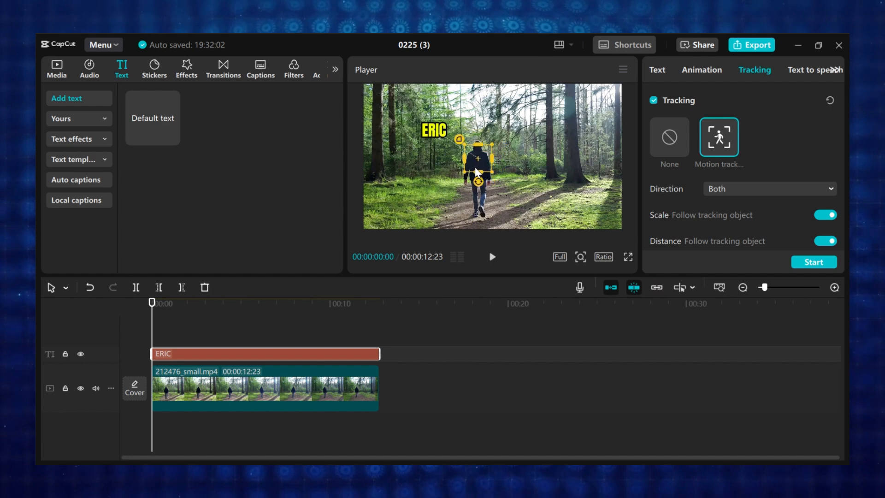
{"action": "left_click_drag", "start_coordinate": [430, 135], "coordinate": [432, 142]}
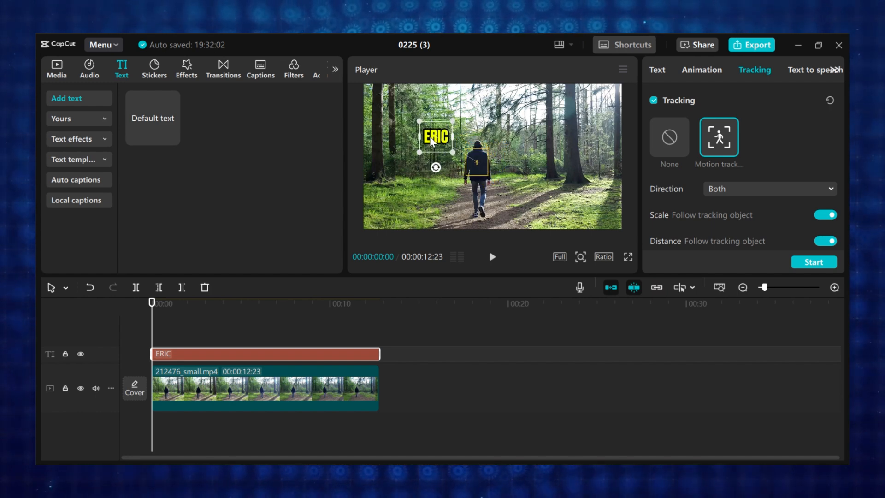
{"action": "left_click", "coordinate": [799, 261]}
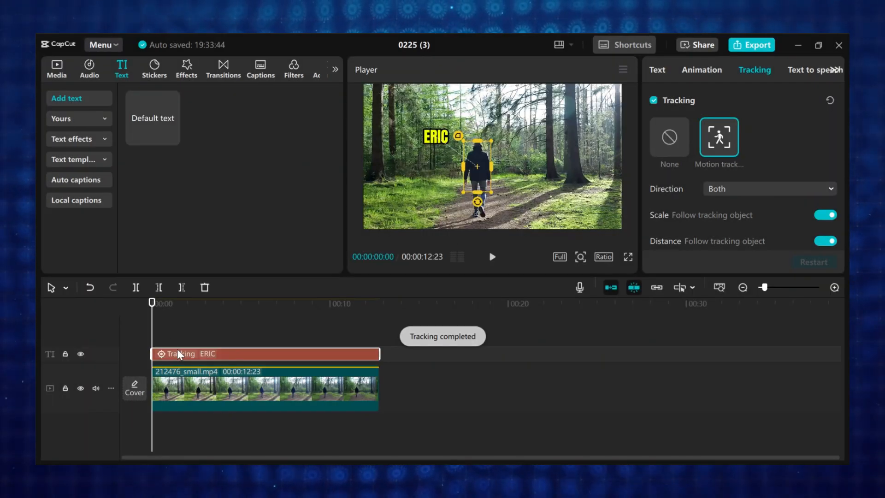
{"action": "left_click", "coordinate": [158, 317]}
{"action": "key", "text": "space"}
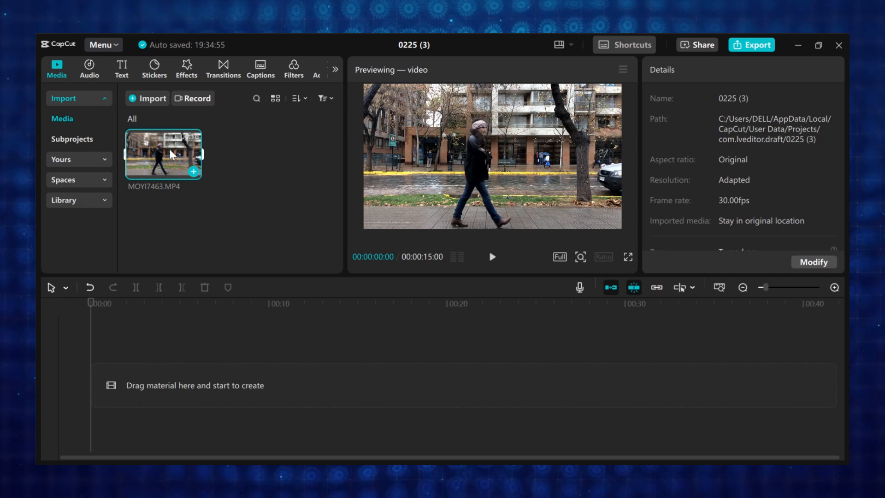
Place MOYI7463.MP4 on the timeline and add a default text above it, spanning the full clip length
{"action": "left_click_drag", "start_coordinate": [170, 148], "coordinate": [177, 388]}
{"action": "left_click", "coordinate": [122, 70]}
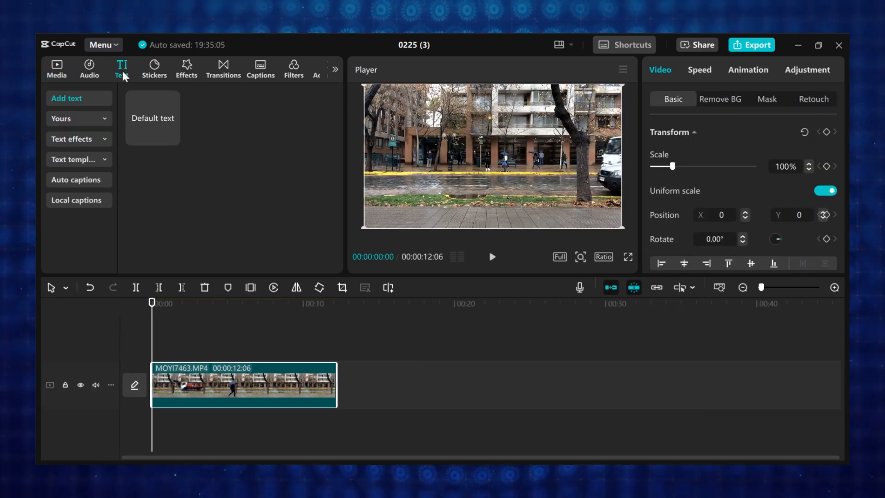
{"action": "left_click", "coordinate": [171, 138]}
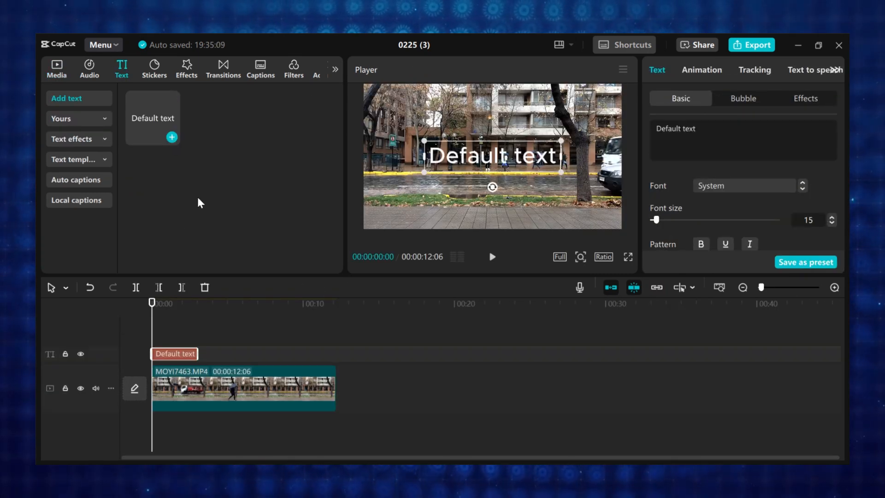
{"action": "left_click_drag", "start_coordinate": [199, 352], "coordinate": [345, 352]}
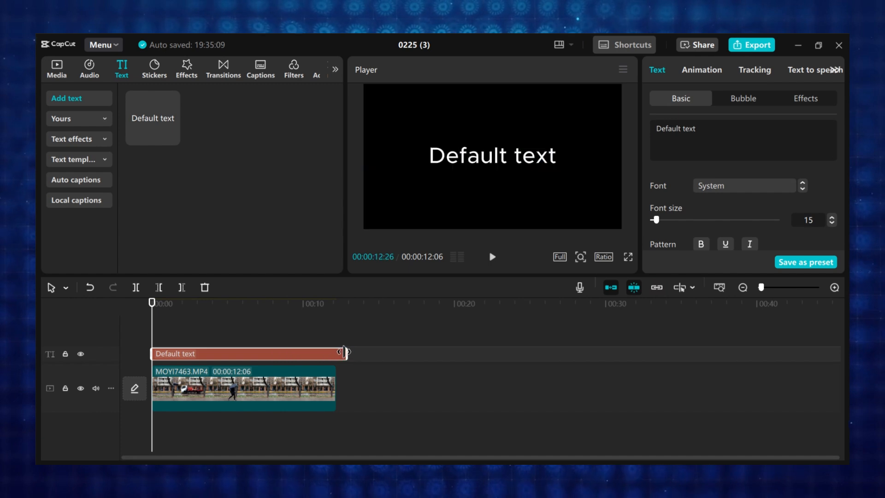
Change the text to FUSION FRAMES and set its font to Anton
{"action": "left_click", "coordinate": [723, 121]}
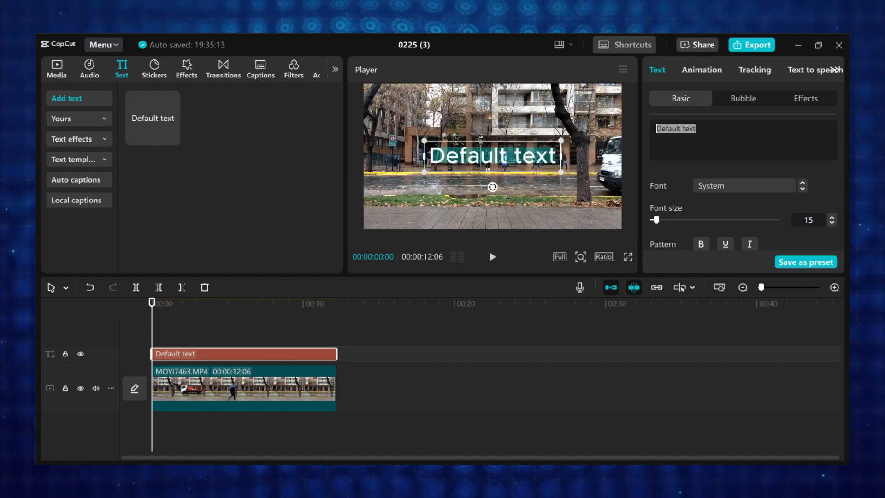
{"action": "type", "text": "FUSION FRAMES"}
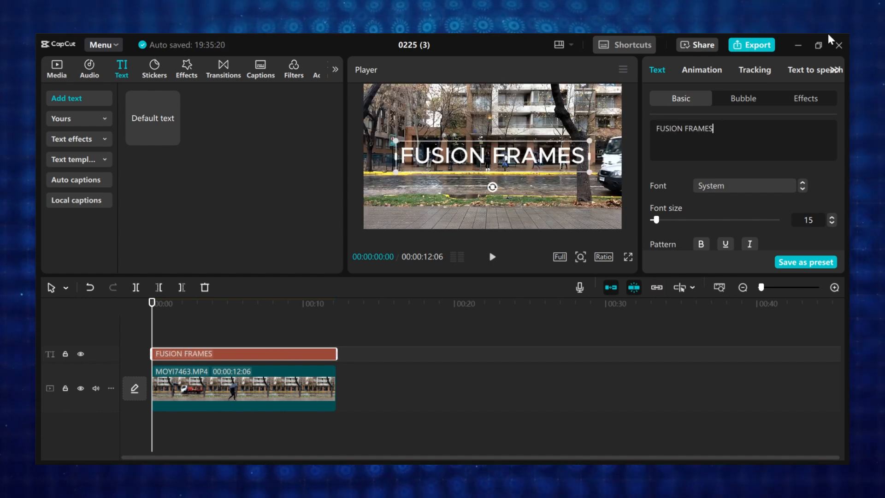
{"action": "left_click", "coordinate": [745, 186]}
{"action": "left_click", "coordinate": [740, 149]}
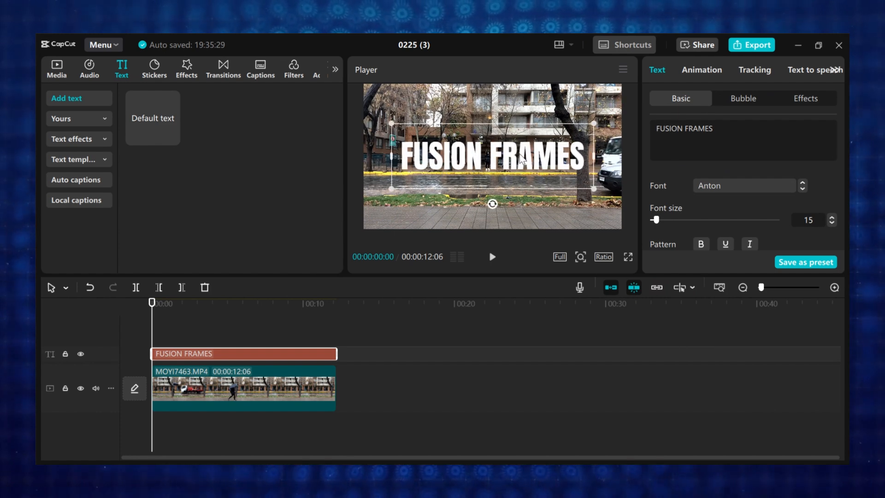
Move the FUSION FRAMES text beyond the left edge of the frame and add a position keyframe at 00:00:00:26
{"action": "left_click_drag", "start_coordinate": [523, 159], "coordinate": [297, 152]}
{"action": "left_click_drag", "start_coordinate": [153, 325], "coordinate": [165, 329]}
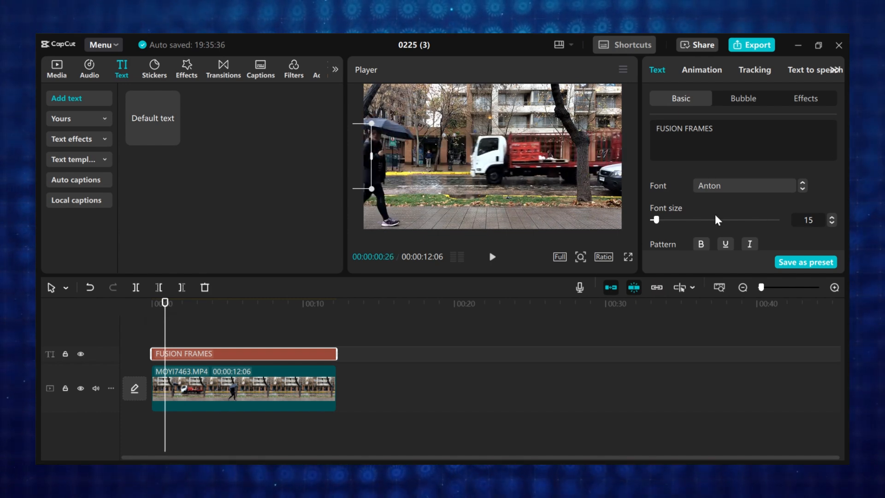
{"action": "scroll", "coordinate": [766, 211], "scroll_direction": "down", "scroll_amount": 6}
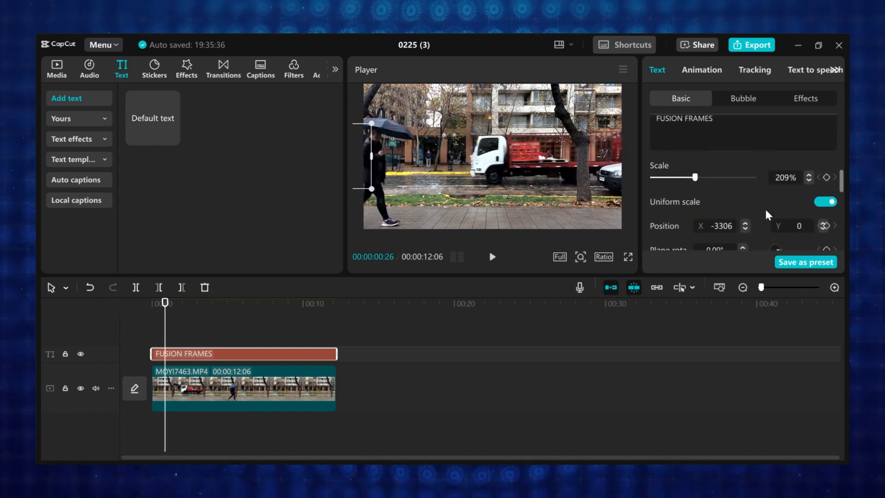
{"action": "scroll", "coordinate": [765, 207], "scroll_direction": "down", "scroll_amount": 1}
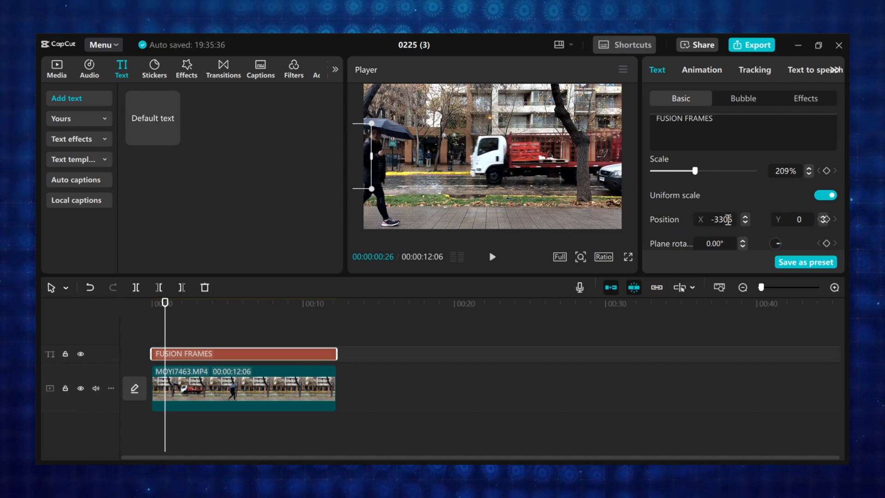
{"action": "left_click", "coordinate": [825, 219]}
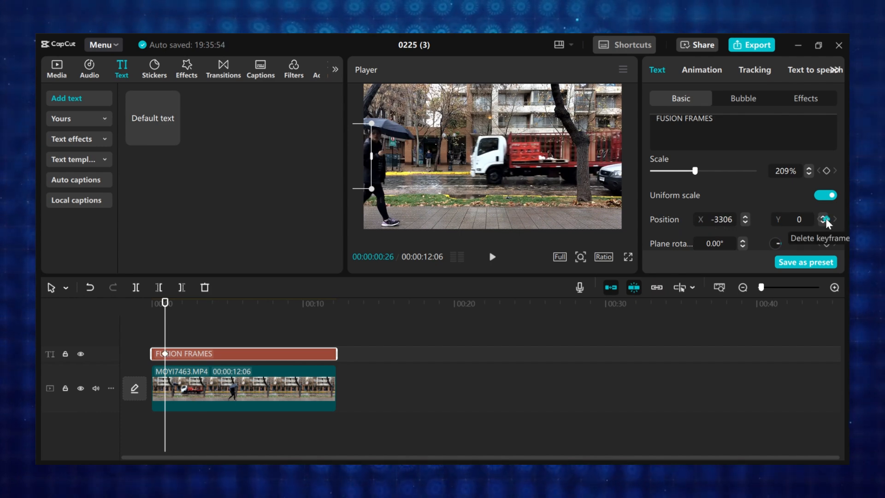
Keyframe the text sliding in behind the walking person from 00:00:01:14 until it reaches X -189 at 00:00:03:24, and play back the motion
{"action": "left_click_drag", "start_coordinate": [167, 329], "coordinate": [175, 327]}
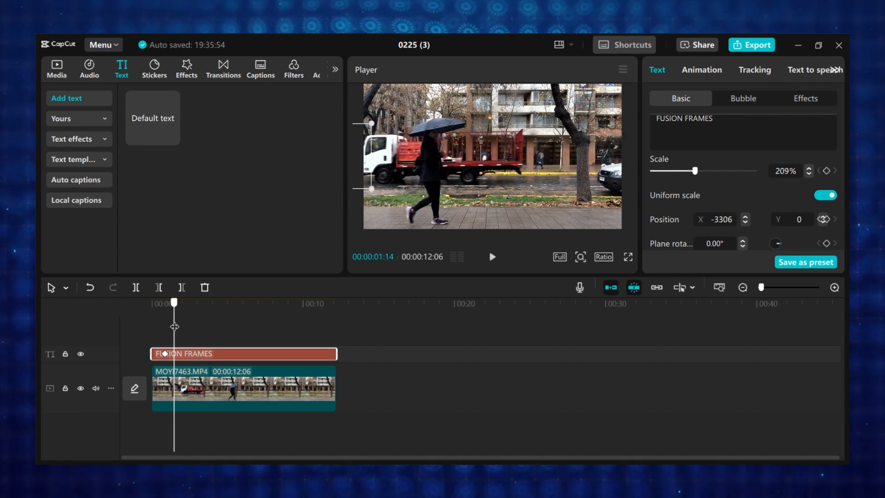
{"action": "left_click_drag", "start_coordinate": [361, 175], "coordinate": [413, 176]}
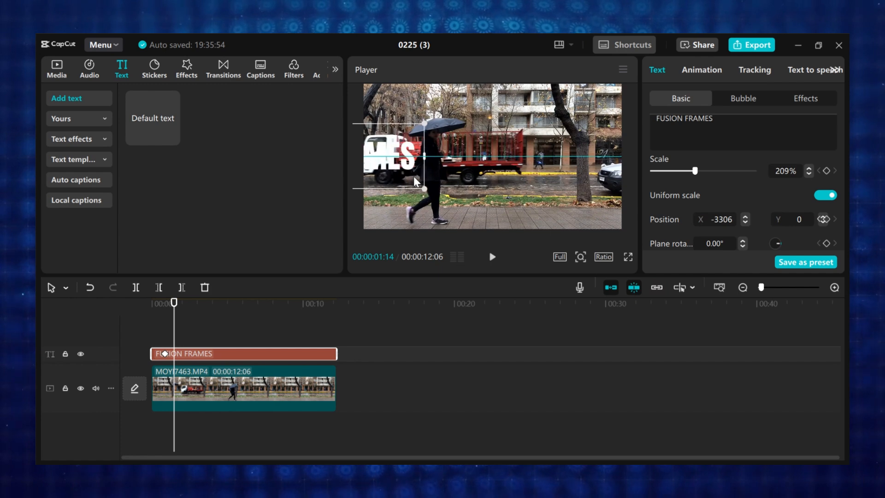
{"action": "left_click_drag", "start_coordinate": [171, 331], "coordinate": [188, 338]}
{"action": "left_click_drag", "start_coordinate": [373, 170], "coordinate": [451, 170]}
{"action": "left_click_drag", "start_coordinate": [189, 342], "coordinate": [211, 338]}
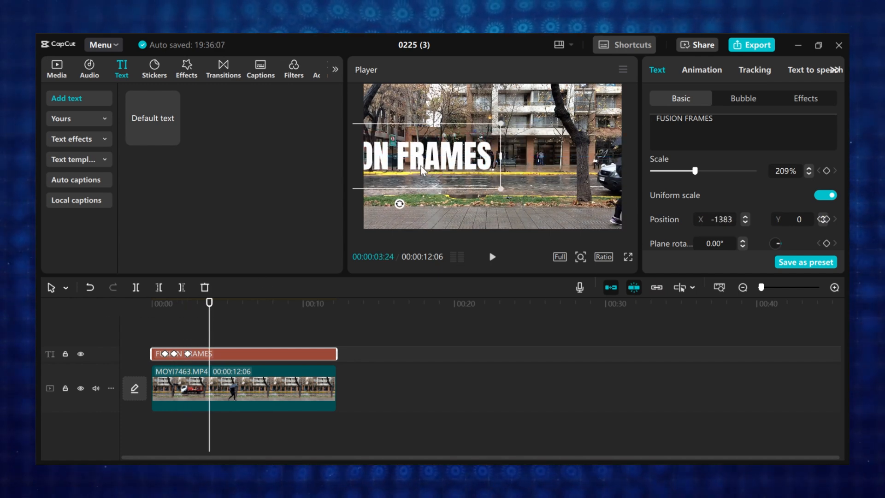
{"action": "left_click_drag", "start_coordinate": [424, 171], "coordinate": [500, 169]}
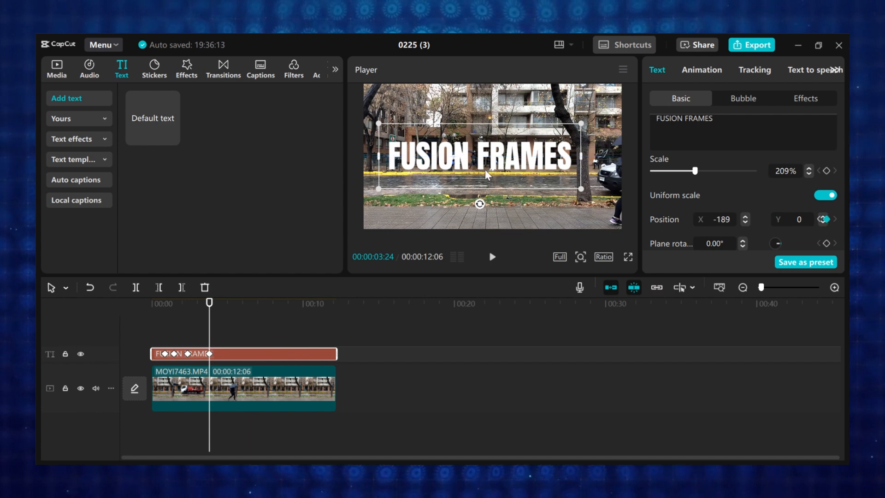
{"action": "left_click_drag", "start_coordinate": [210, 337], "coordinate": [163, 334]}
{"action": "left_click", "coordinate": [145, 325]}
{"action": "key", "text": "space"}
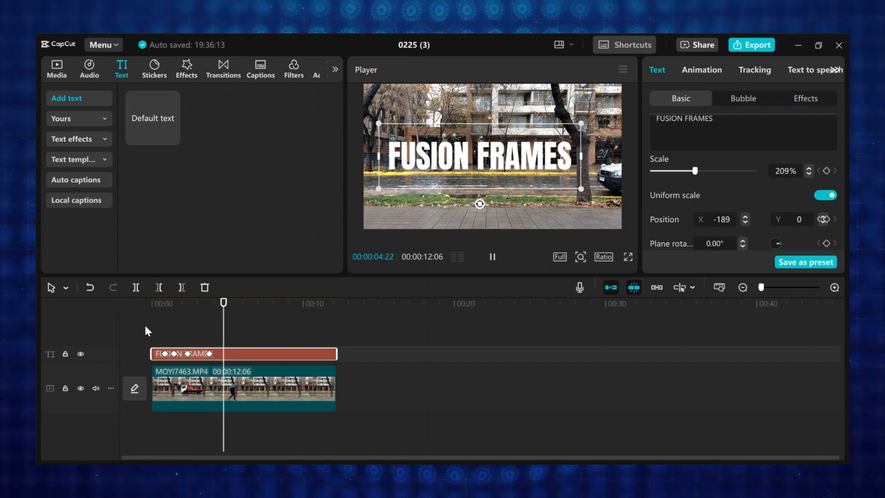
{"action": "left_click", "coordinate": [145, 325]}
Recolour the FUSION FRAMES text in a cyan shade
{"action": "scroll", "coordinate": [715, 233], "scroll_direction": "down", "scroll_amount": 2}
{"action": "left_click", "coordinate": [717, 202]}
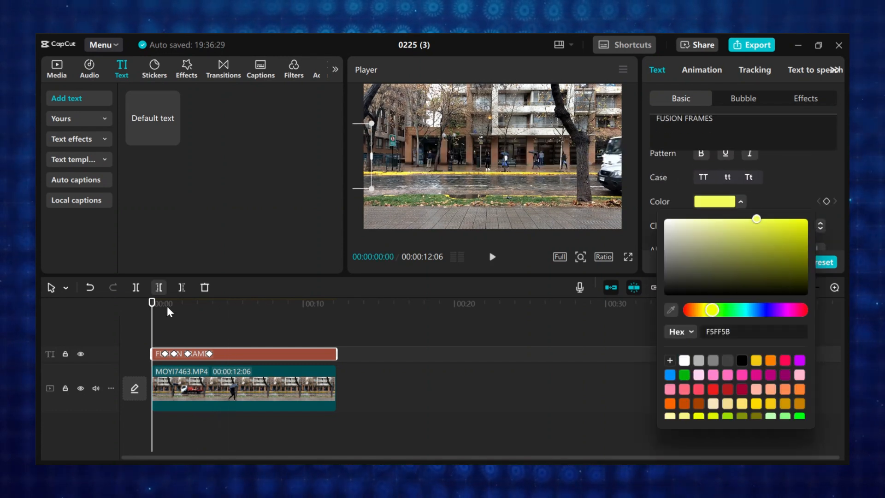
{"action": "left_click_drag", "start_coordinate": [167, 306], "coordinate": [225, 304]}
{"action": "left_click", "coordinate": [715, 201]}
{"action": "left_click", "coordinate": [752, 309]}
{"action": "left_click", "coordinate": [771, 250]}
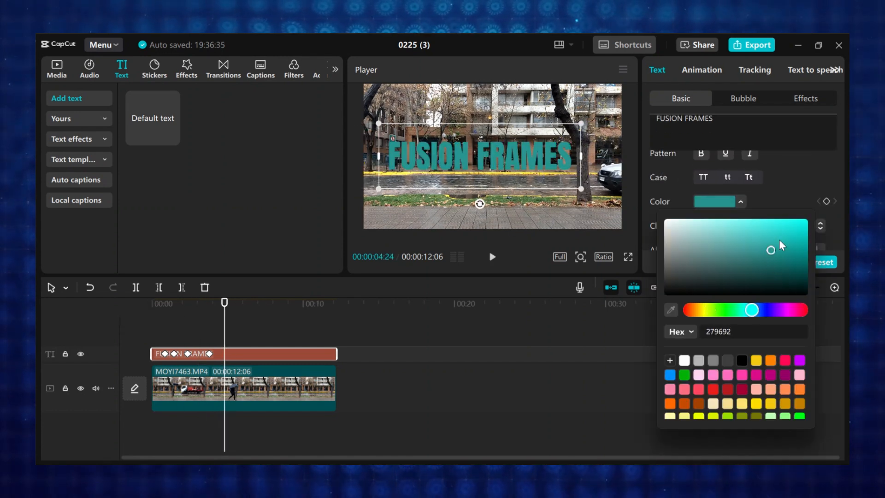
{"action": "left_click_drag", "start_coordinate": [779, 240], "coordinate": [763, 229]}
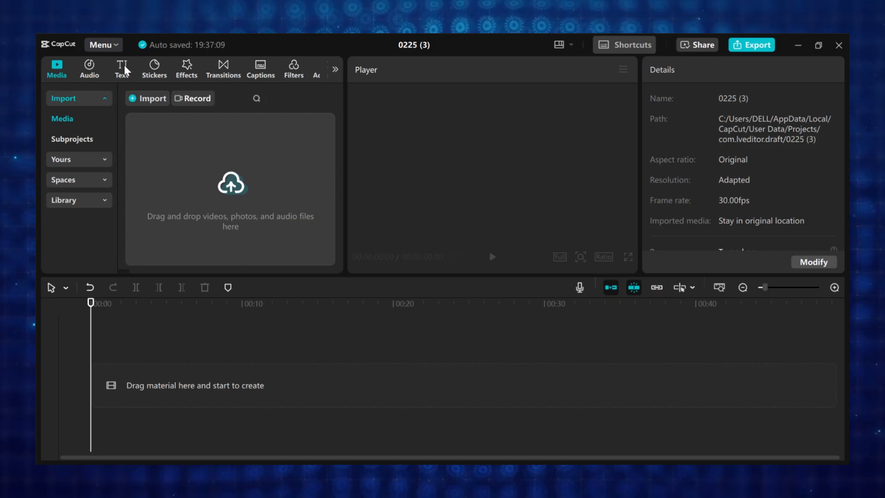
Add a default text to the empty timeline and extend its duration to 00:00:05:05
{"action": "left_click", "coordinate": [122, 68]}
{"action": "left_click", "coordinate": [172, 137]}
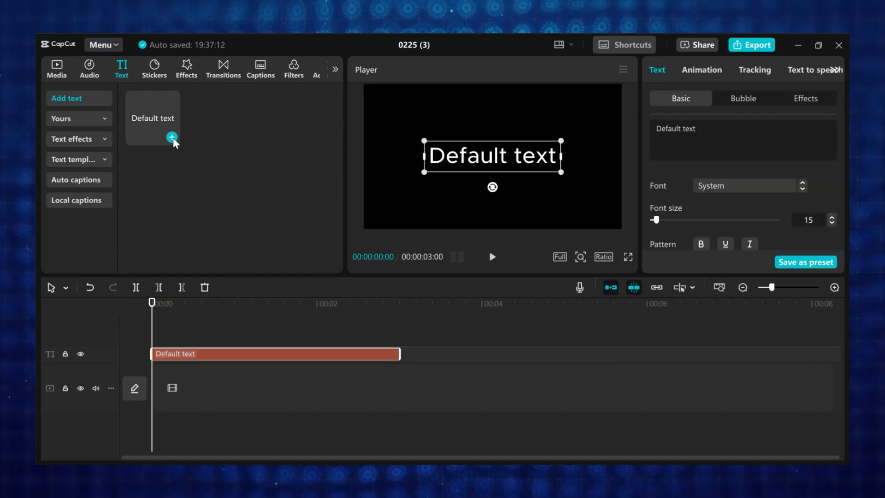
{"action": "left_click_drag", "start_coordinate": [400, 354], "coordinate": [461, 355]}
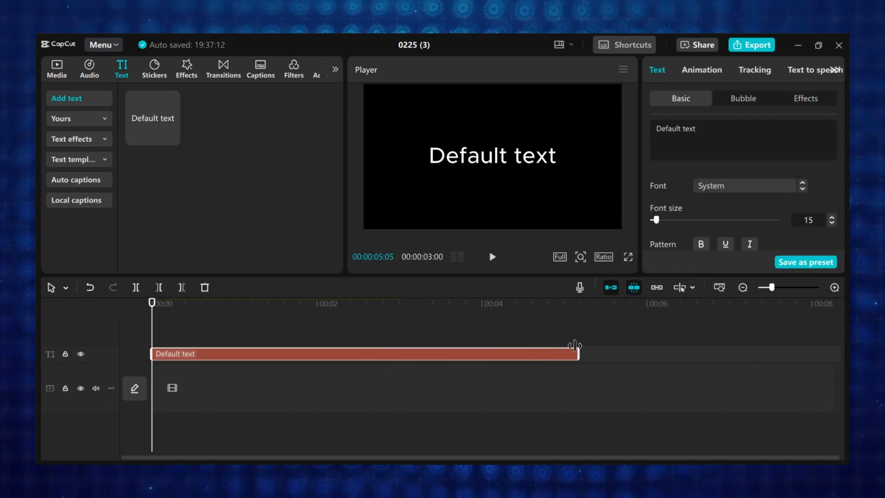
{"action": "left_click_drag", "start_coordinate": [574, 346], "coordinate": [577, 346]}
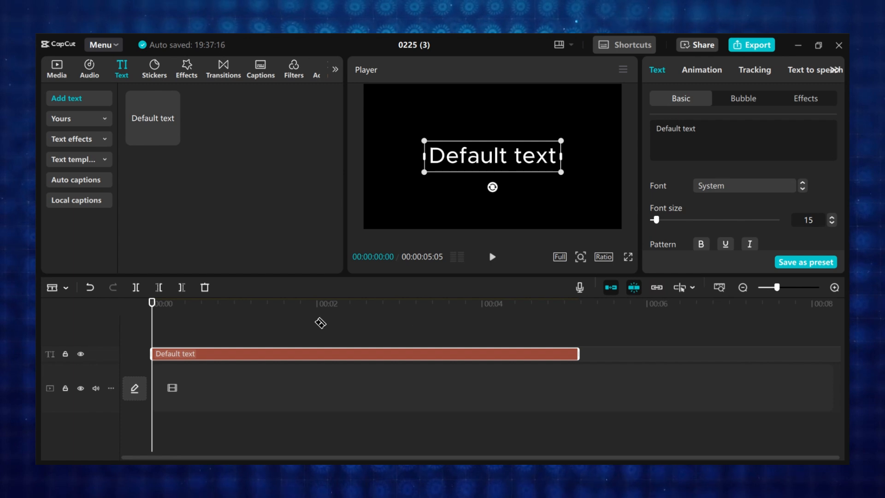
Change the new text to FUSION and set its font to Anton
{"action": "left_click_drag", "start_coordinate": [750, 131], "coordinate": [660, 128]}
{"action": "type", "text": "FUSION"}
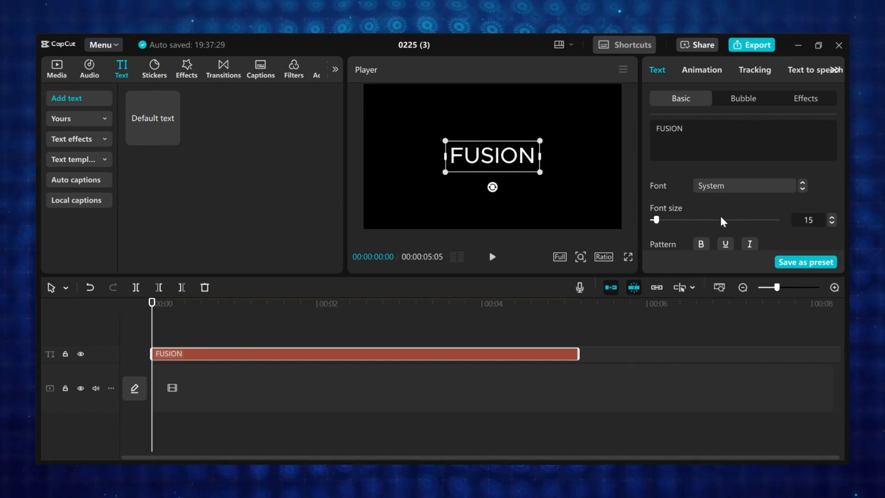
{"action": "left_click", "coordinate": [724, 186]}
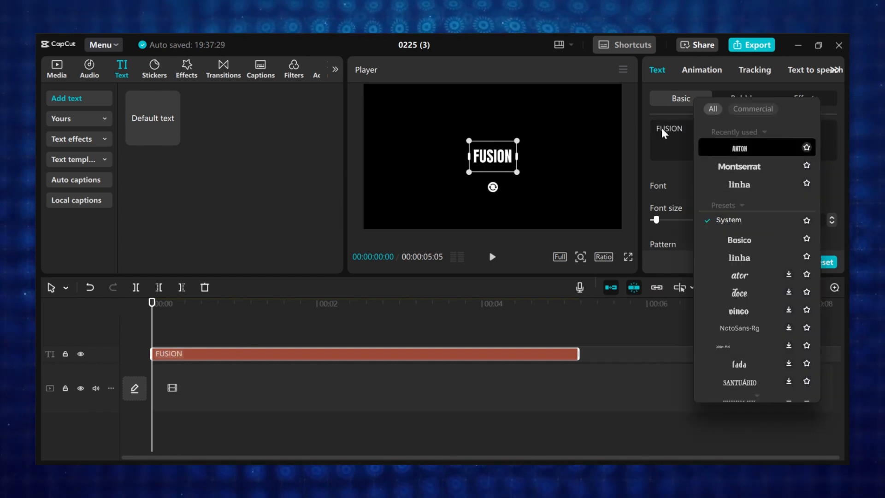
{"action": "left_click", "coordinate": [779, 147]}
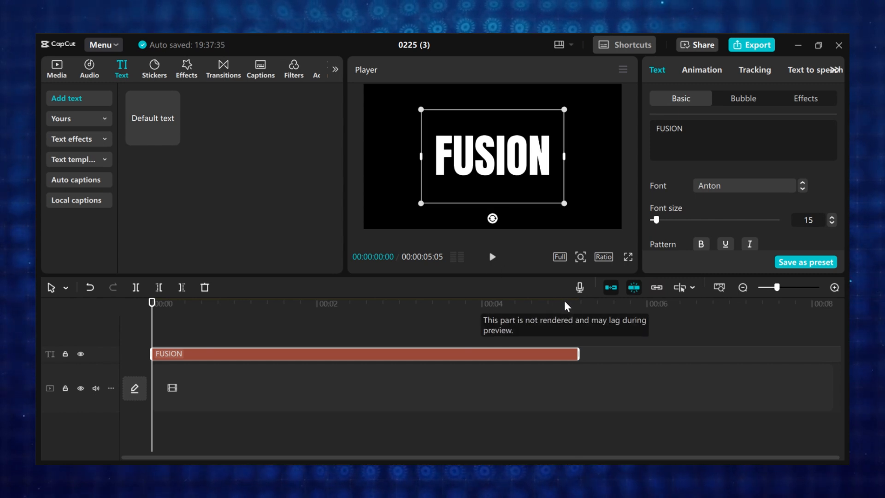
Split the first two and a half seconds or so of the FUSION text clip into many short segments
{"action": "left_click", "coordinate": [682, 287]}
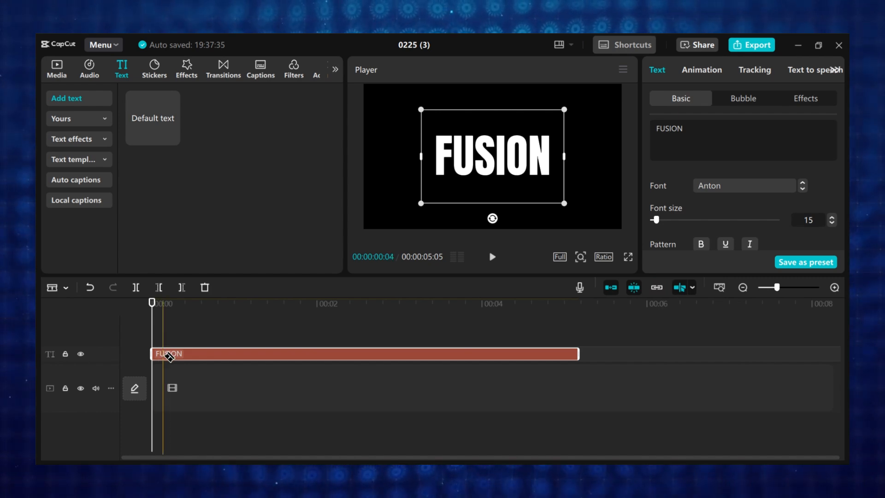
{"action": "left_click", "coordinate": [163, 354]}
{"action": "left_click", "coordinate": [185, 354]}
{"action": "left_click", "coordinate": [202, 354]}
{"action": "left_click", "coordinate": [218, 355]}
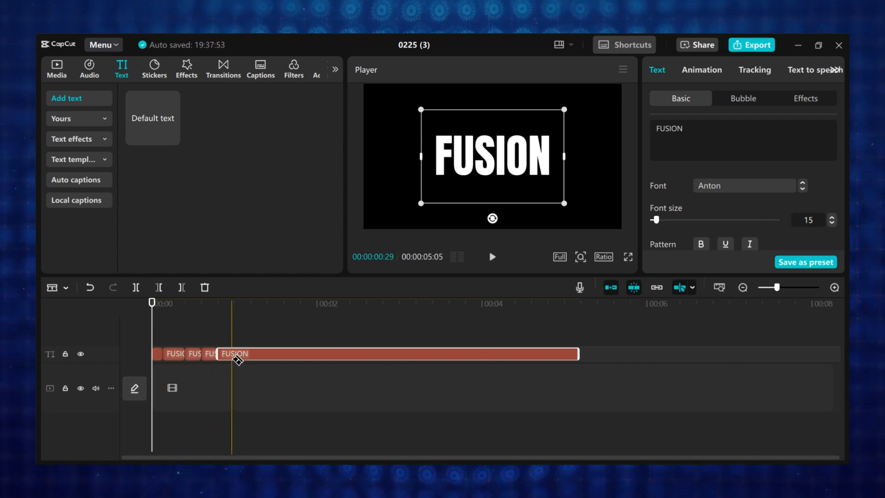
{"action": "left_click", "coordinate": [231, 363]}
{"action": "left_click", "coordinate": [207, 321]}
{"action": "left_click", "coordinate": [234, 354]}
{"action": "left_click", "coordinate": [252, 354]}
{"action": "left_click", "coordinate": [271, 354]}
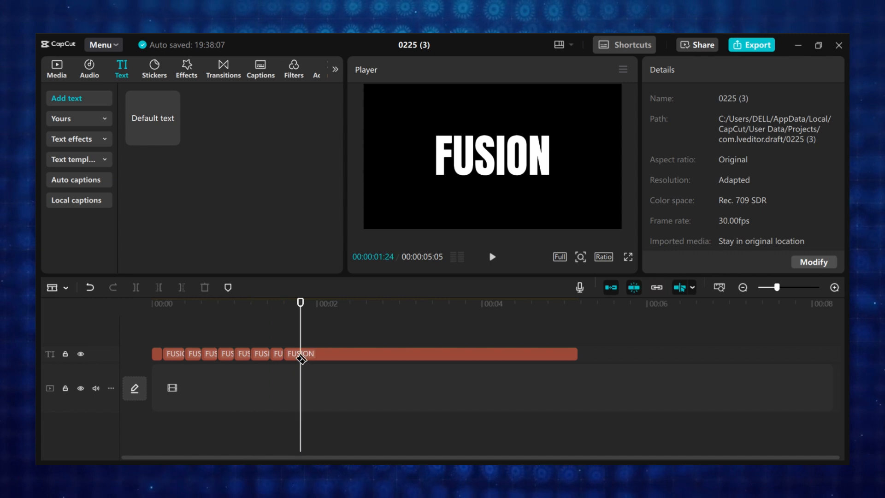
{"action": "left_click", "coordinate": [368, 354]}
{"action": "key", "text": "Home"}
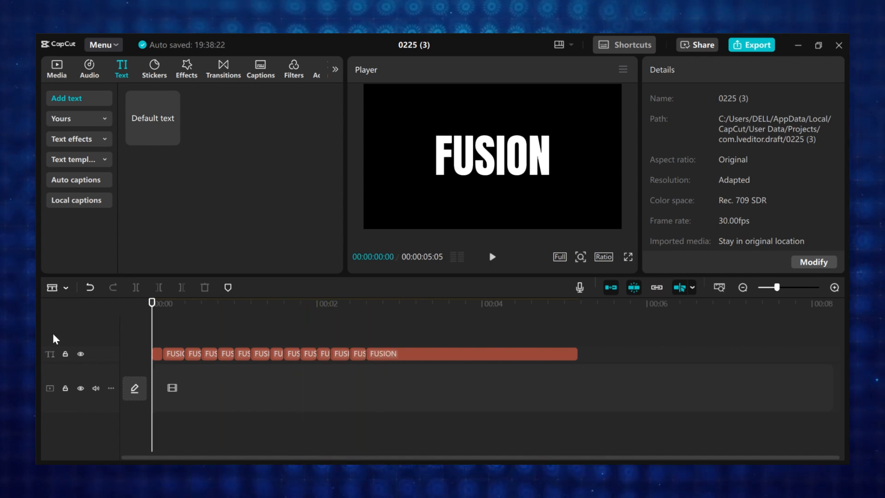
Delete every second short FUSION segment to leave flickering gaps, starting with the second one
{"action": "left_click", "coordinate": [171, 353]}
{"action": "key", "text": "Delete"}
{"action": "left_click", "coordinate": [210, 353]}
{"action": "key", "text": "Delete"}
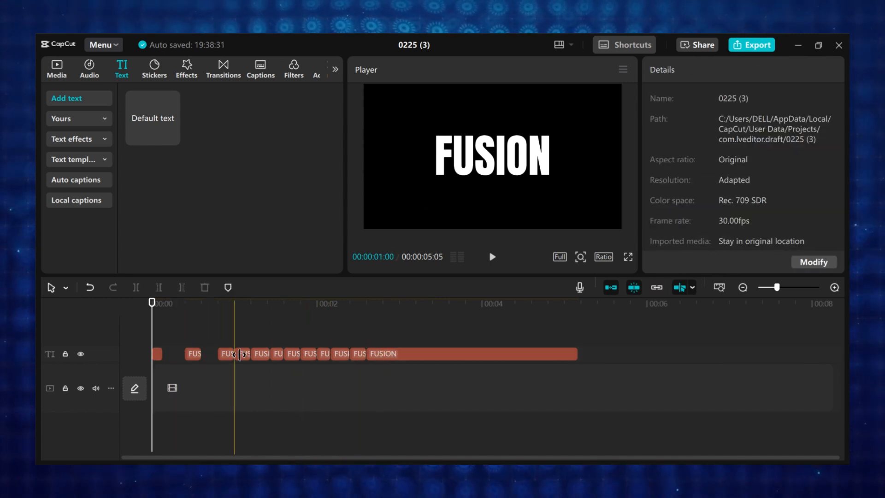
{"action": "left_click", "coordinate": [243, 353]}
{"action": "key", "text": "Delete"}
{"action": "left_click", "coordinate": [276, 354]}
{"action": "key", "text": "Delete"}
{"action": "left_click", "coordinate": [309, 353]}
{"action": "key", "text": "Delete"}
{"action": "left_click", "coordinate": [339, 353]}
{"action": "key", "text": "Delete"}
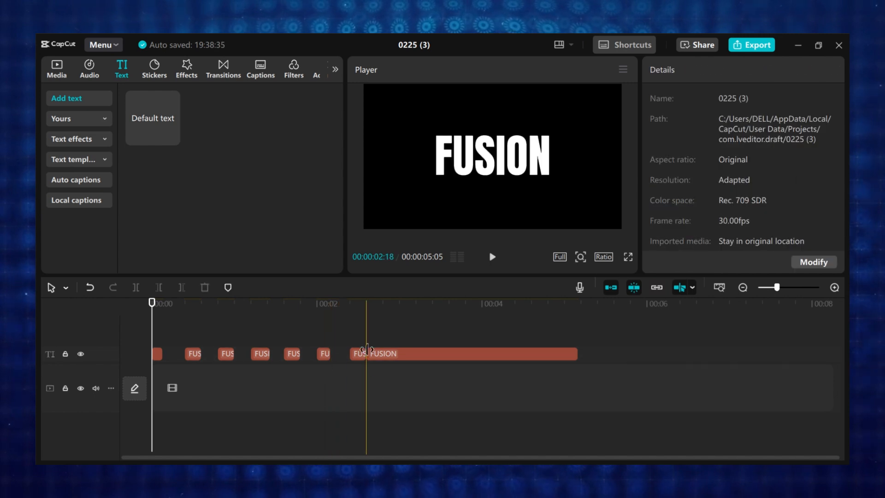
Split the remaining long FUSION text clip into more short segments up to roughly the four-second mark
{"action": "key", "text": "b"}
{"action": "left_click", "coordinate": [383, 354]}
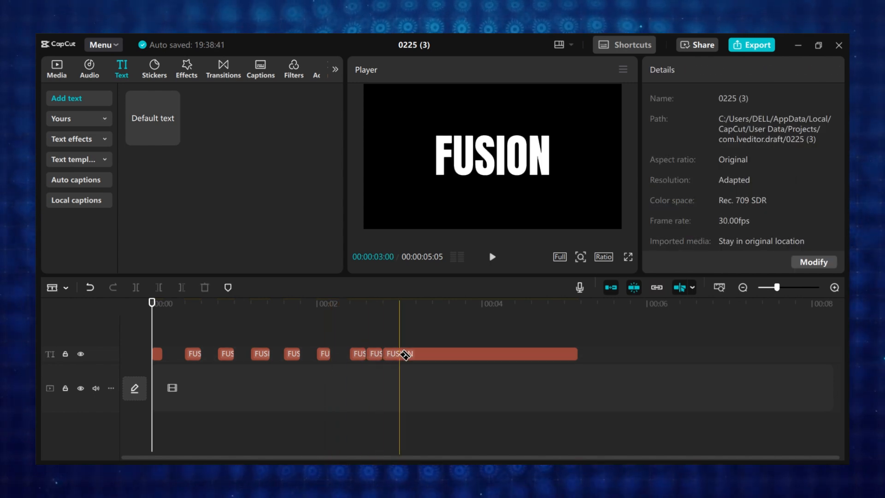
{"action": "left_click", "coordinate": [399, 354]}
{"action": "left_click", "coordinate": [417, 354]}
{"action": "left_click", "coordinate": [430, 354]}
{"action": "left_click", "coordinate": [464, 354]}
{"action": "key", "text": "a"}
Delete every second one of the newly cut FUSION segments to continue the flickering gaps
{"action": "left_click", "coordinate": [378, 353]}
{"action": "key", "text": "Delete"}
{"action": "left_click", "coordinate": [408, 353]}
{"action": "key", "text": "Delete"}
{"action": "left_click", "coordinate": [438, 354]}
{"action": "key", "text": "Delete"}
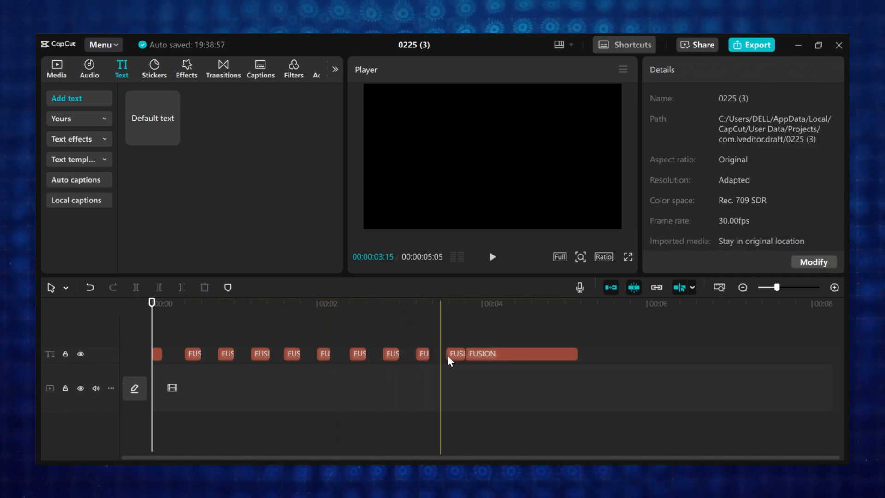
Trim the start of the last FUSION clip to leave a gap before it, and extend its end to 00:00:06:12
{"action": "key", "text": "q"}
{"action": "left_click_drag", "start_coordinate": [153, 322], "coordinate": [36, 342]}
{"action": "key", "text": "space"}
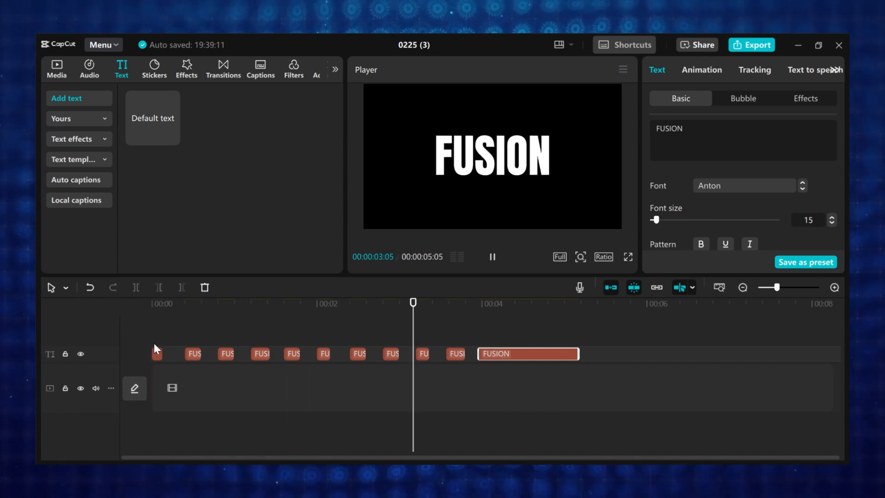
{"action": "left_click_drag", "start_coordinate": [578, 353], "coordinate": [681, 354]}
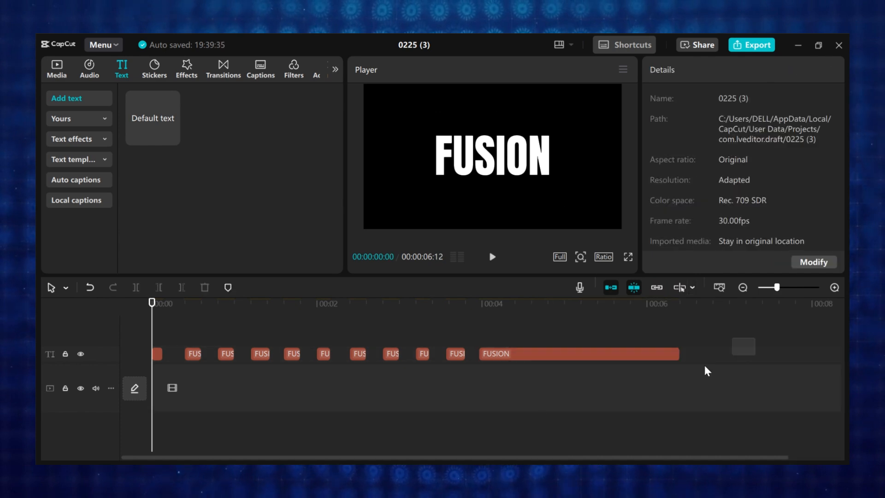
Combine all the FUSION text segments into one compound clip and set its speed to 2.00x
{"action": "left_click_drag", "start_coordinate": [756, 338], "coordinate": [128, 374]}
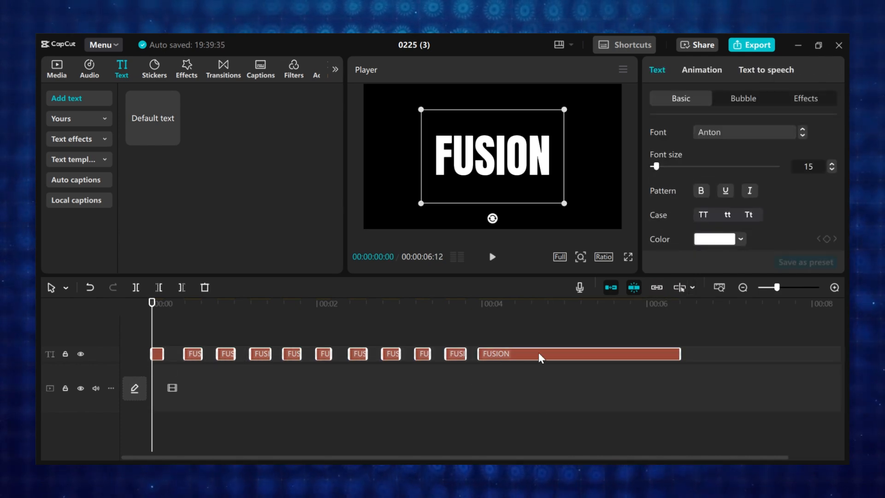
{"action": "right_click", "coordinate": [521, 356]}
{"action": "left_click", "coordinate": [549, 324]}
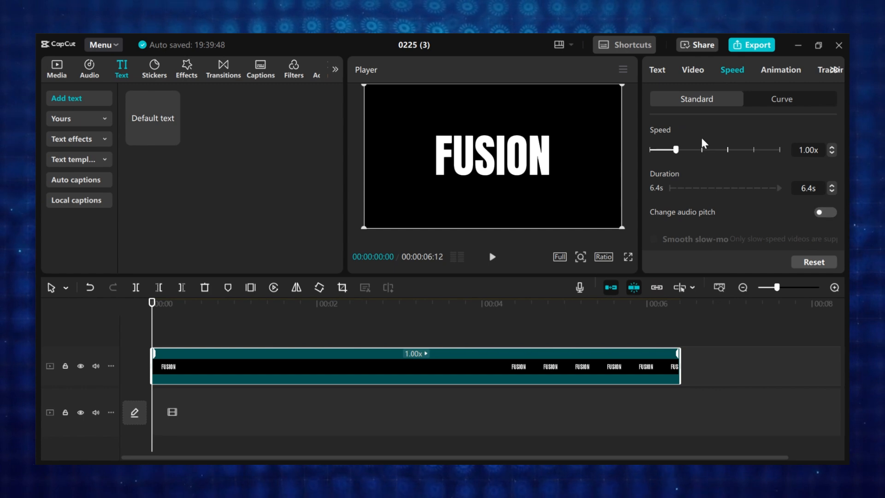
{"action": "left_click", "coordinate": [702, 151]}
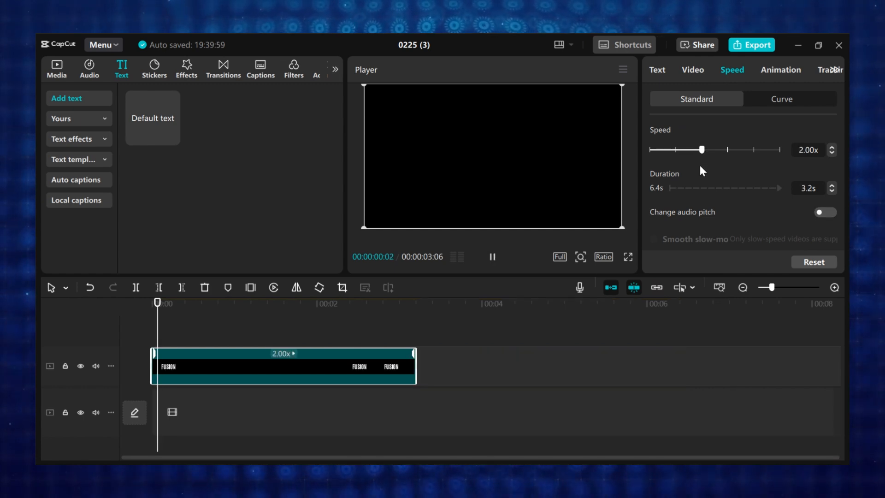